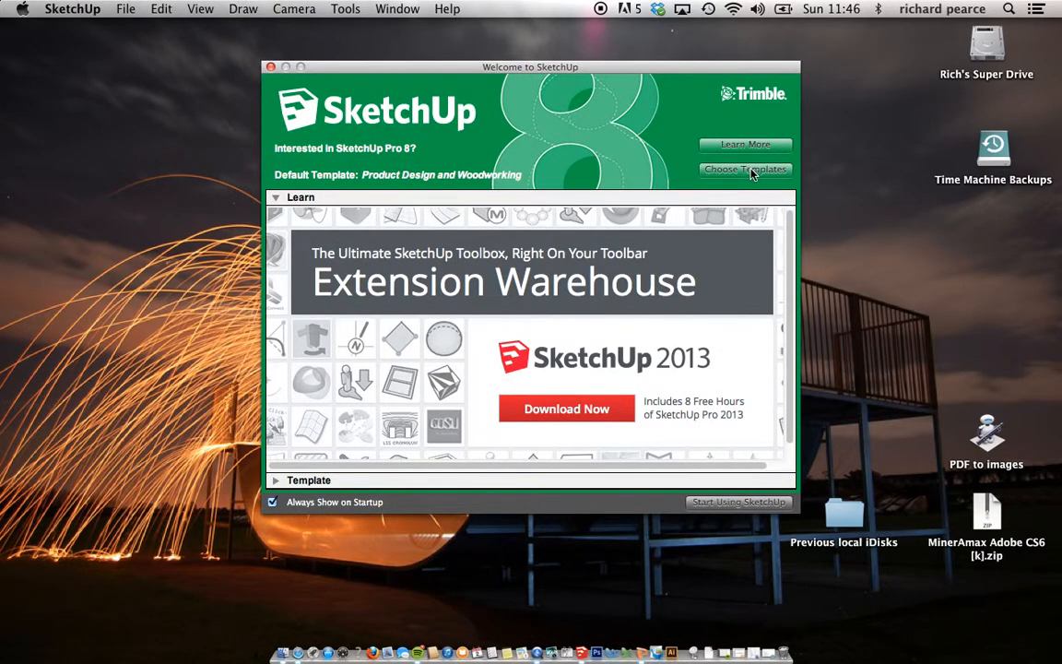
Step: Start a model with the Product Design and Woodworking - Millimeters template and close the two floating plugin palettes
{"action": "left_click", "coordinate": [753, 174]}
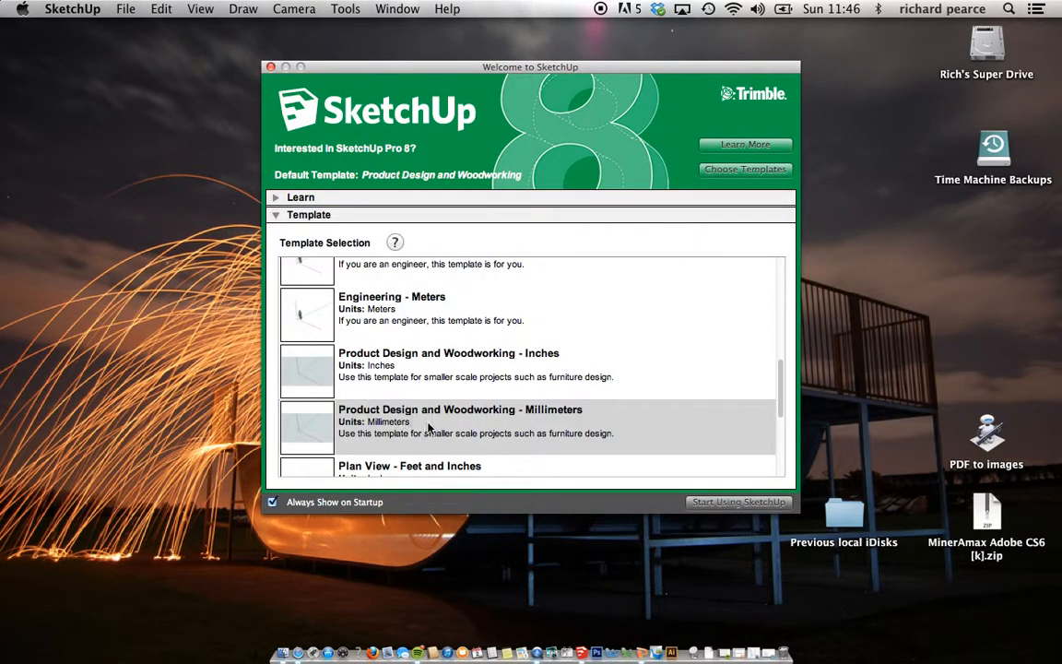
{"action": "left_click", "coordinate": [466, 421]}
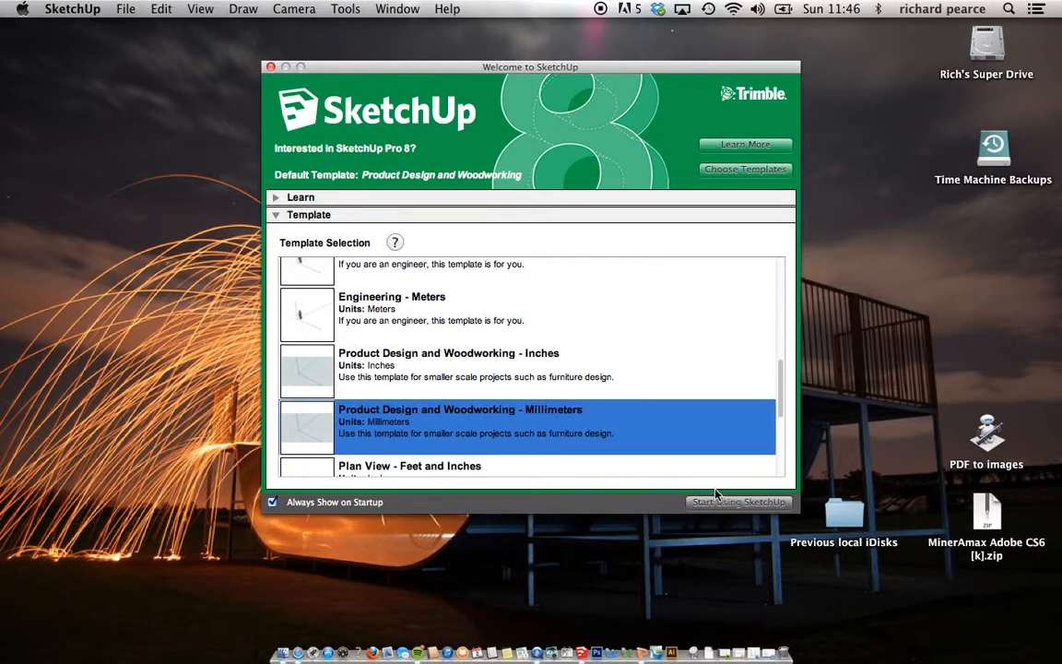
{"action": "left_click", "coordinate": [736, 504]}
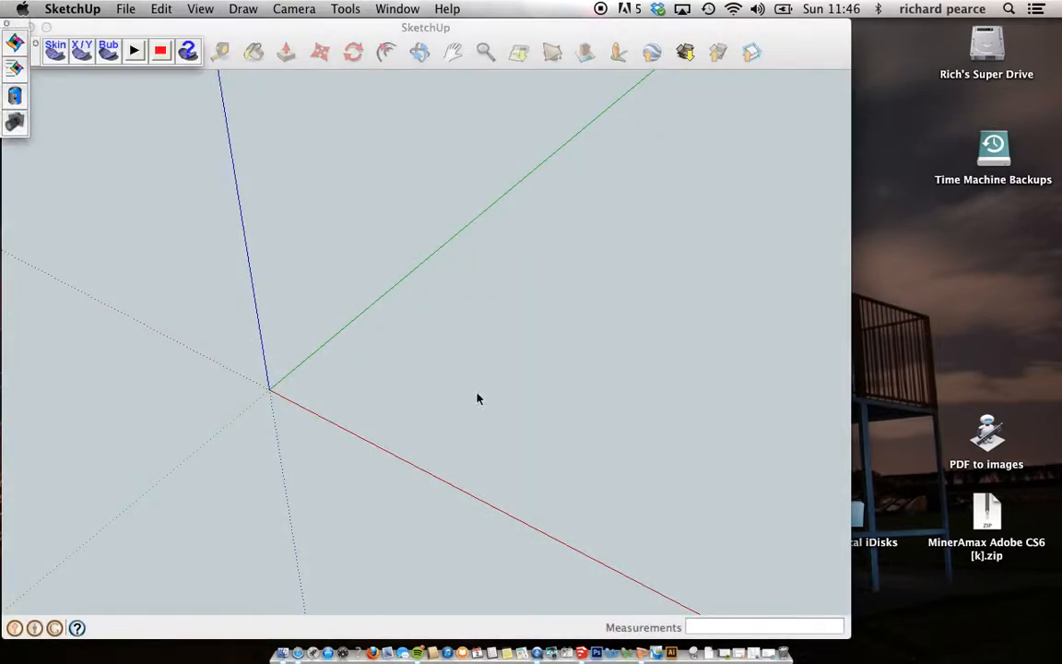
{"action": "left_click", "coordinate": [6, 24]}
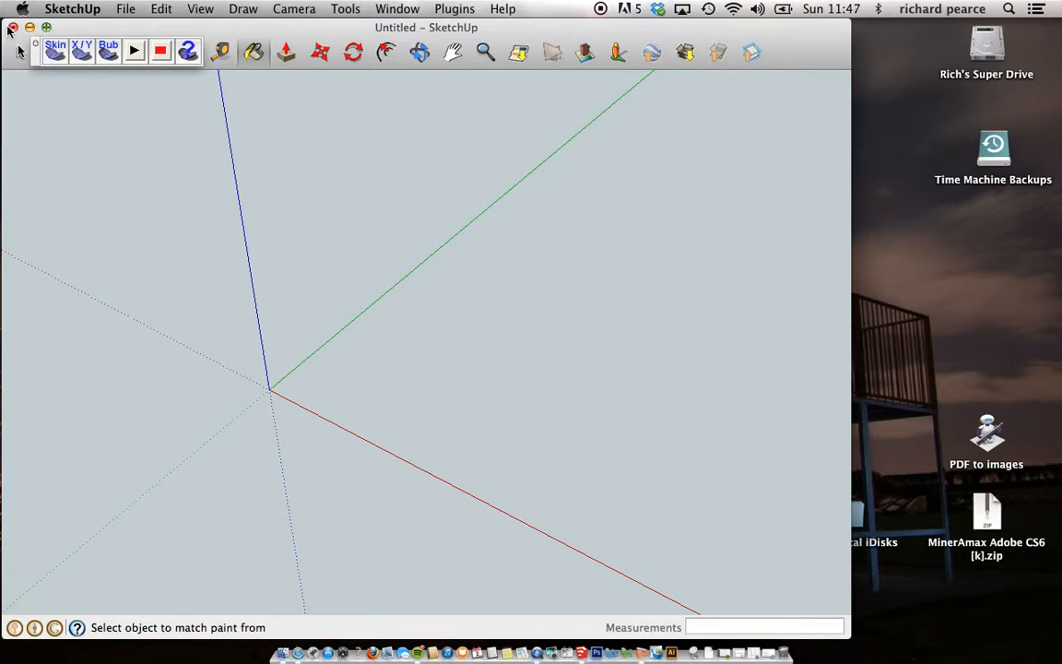
{"action": "left_click", "coordinate": [35, 47]}
Step: Draw an upright 150 x 100 mm rectangle from the origin along the red and blue axes
{"action": "middle_click_drag", "start_coordinate": [327, 416], "coordinate": [395, 335]}
{"action": "key", "text": "b"}
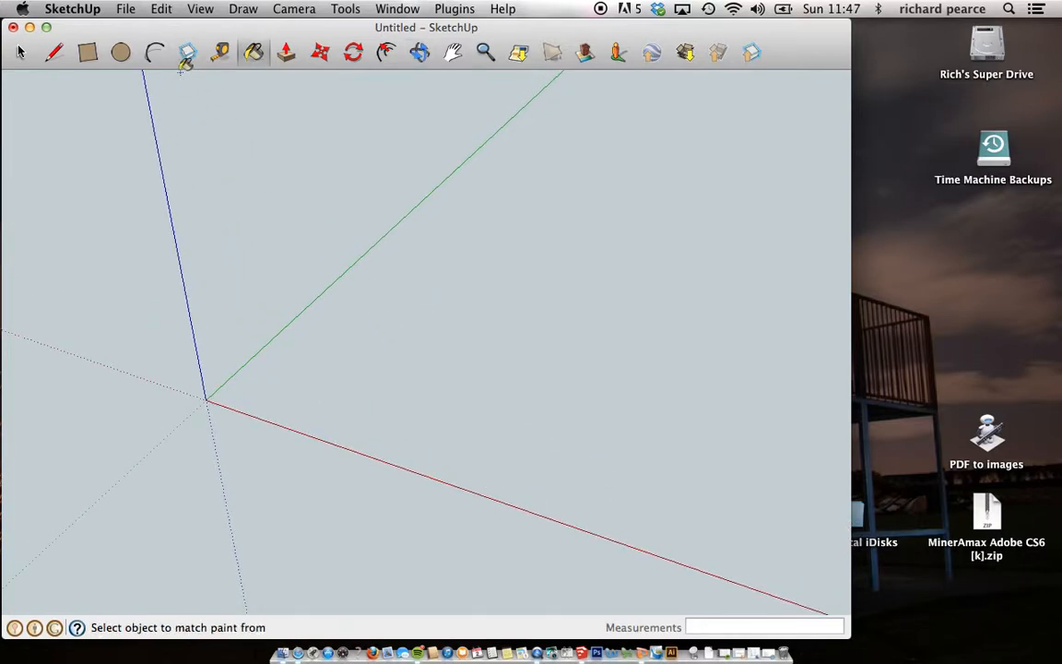
{"action": "left_click", "coordinate": [90, 53]}
{"action": "middle_click_drag", "start_coordinate": [247, 431], "coordinate": [445, 378], "text": "shift"}
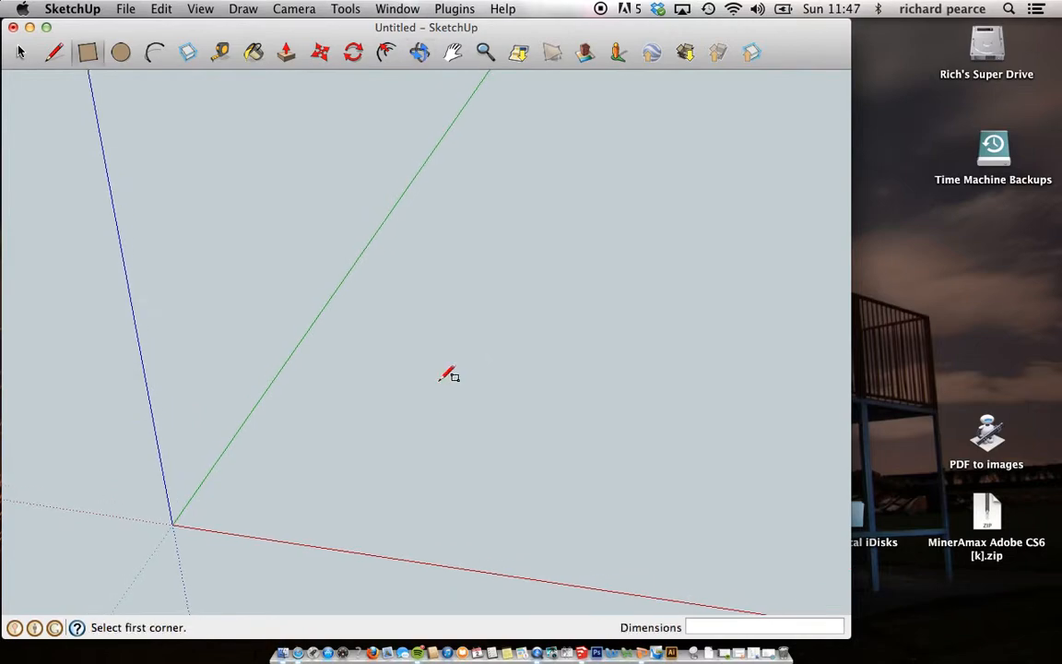
{"action": "left_click", "coordinate": [175, 522]}
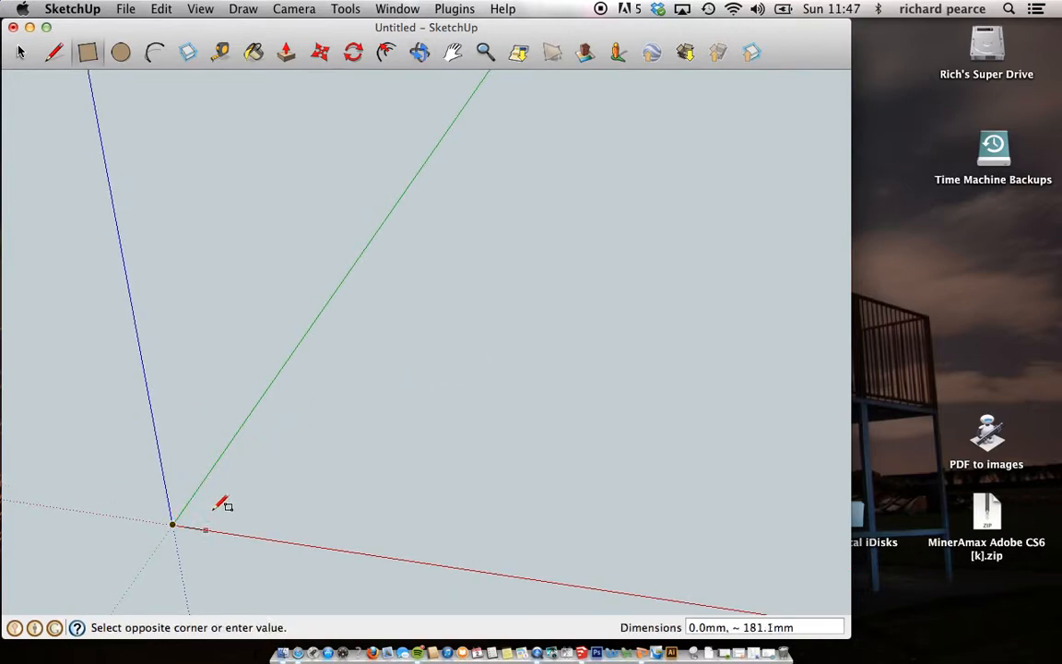
{"action": "middle_click_drag", "start_coordinate": [285, 486], "coordinate": [486, 228]}
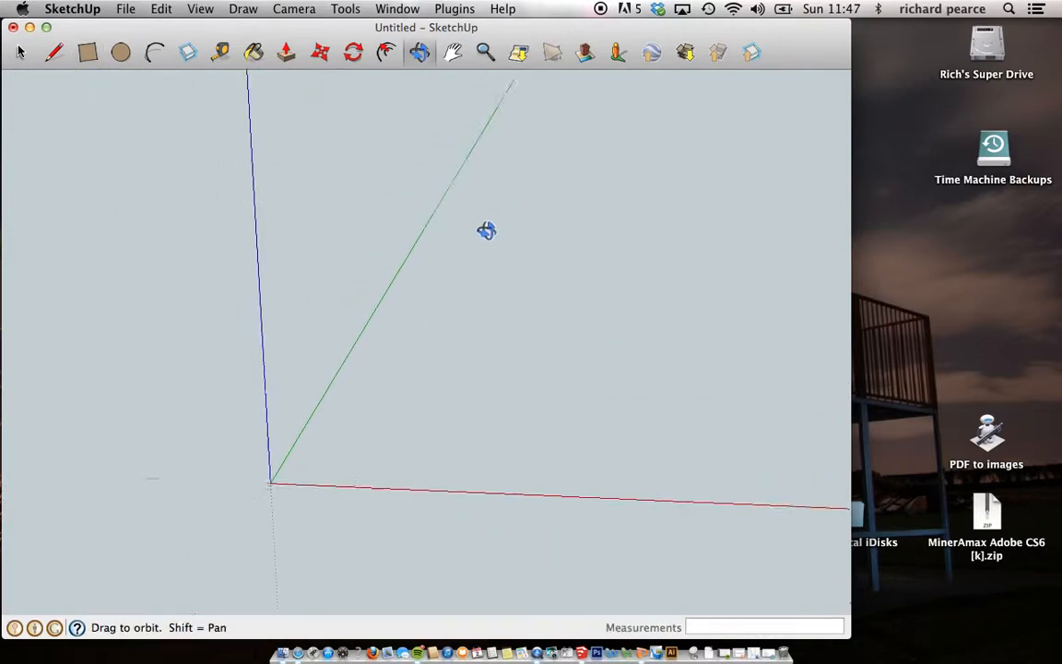
{"action": "mouse_move", "coordinate": [391, 396]}
{"action": "middle_mouse_down"}
{"action": "mouse_move", "coordinate": [394, 443]}
{"action": "mouse_move", "coordinate": [469, 195]}
{"action": "middle_mouse_up"}
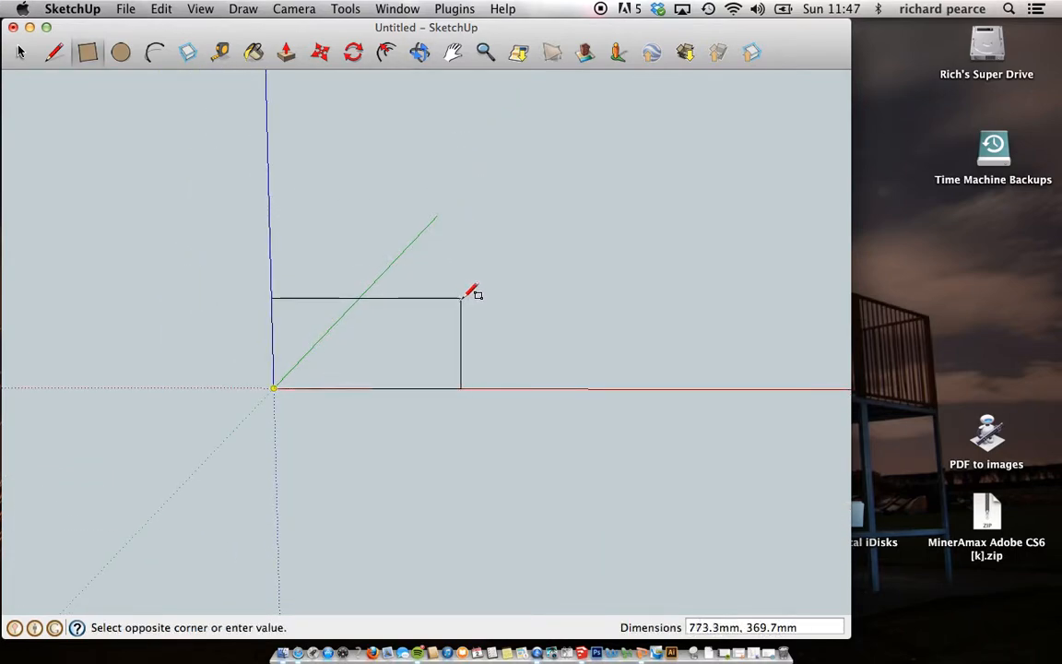
{"action": "left_click", "coordinate": [461, 298]}
{"action": "type", "text": "150,100"}
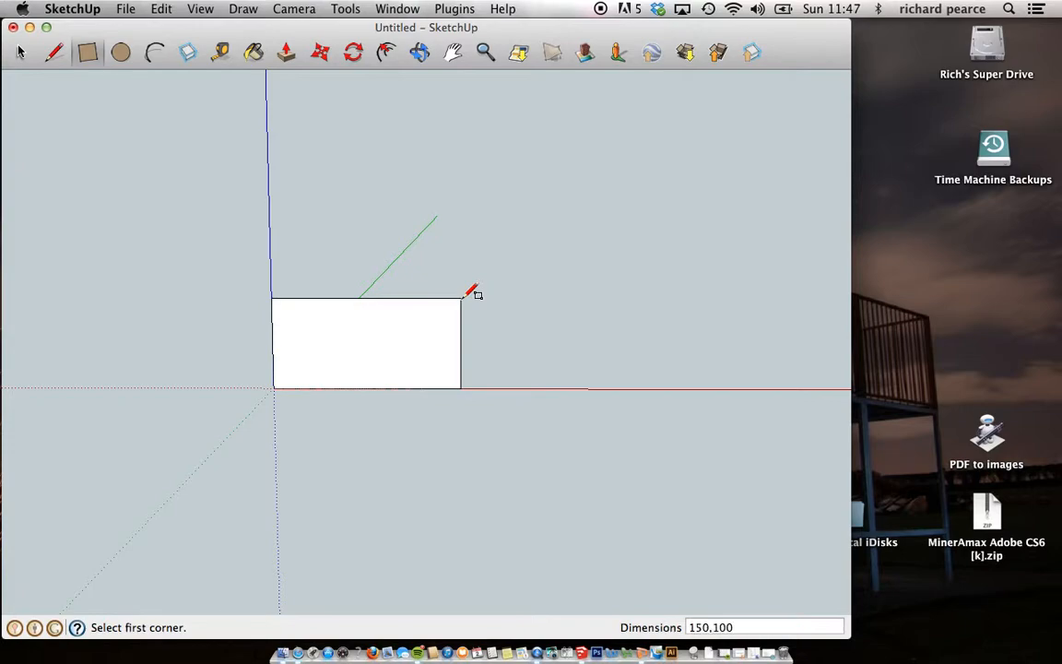
{"action": "key", "text": "Return"}
Step: Widen the drawing window across the screen and show the Large Tool Set palette
{"action": "scroll", "coordinate": [295, 362], "scroll_direction": "up", "scroll_amount": 5}
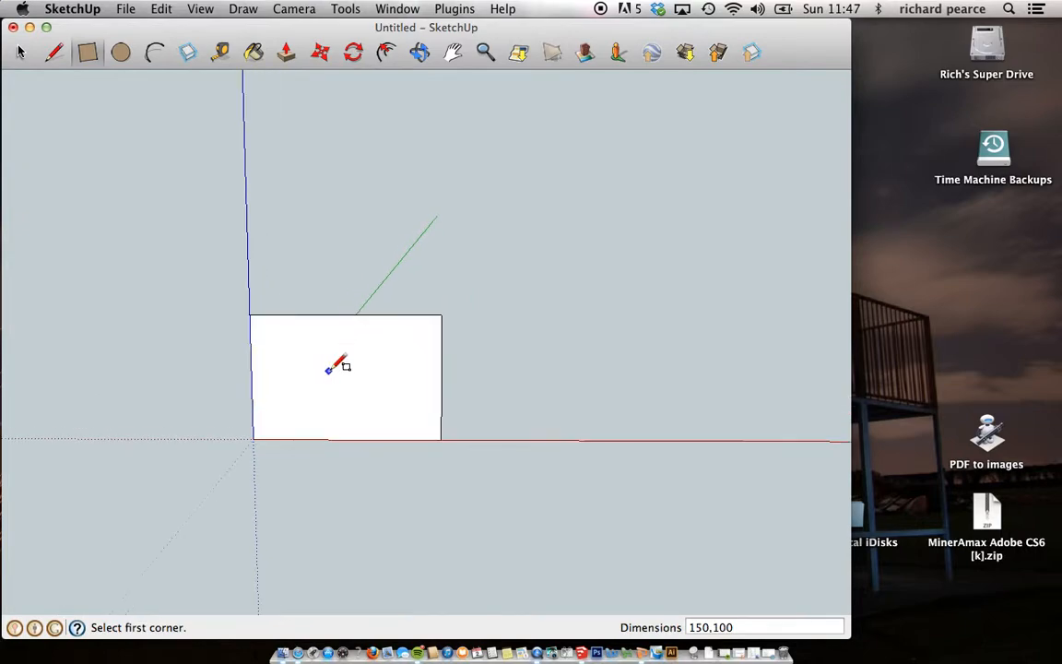
{"action": "middle_click_drag", "start_coordinate": [332, 373], "coordinate": [538, 383]}
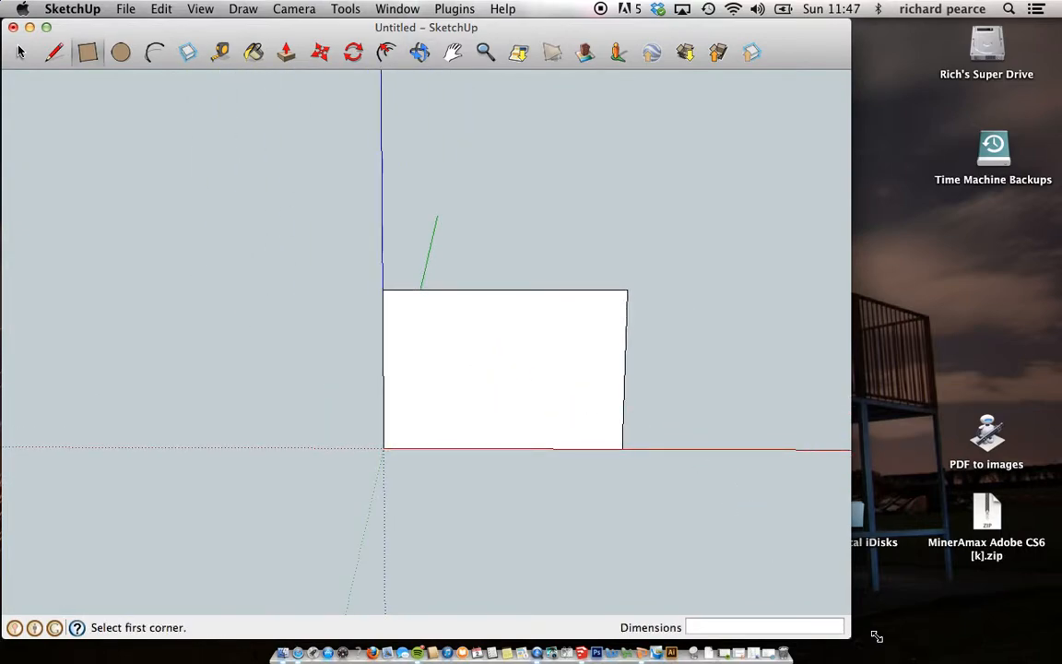
{"action": "left_click_drag", "start_coordinate": [863, 636], "coordinate": [1045, 636]}
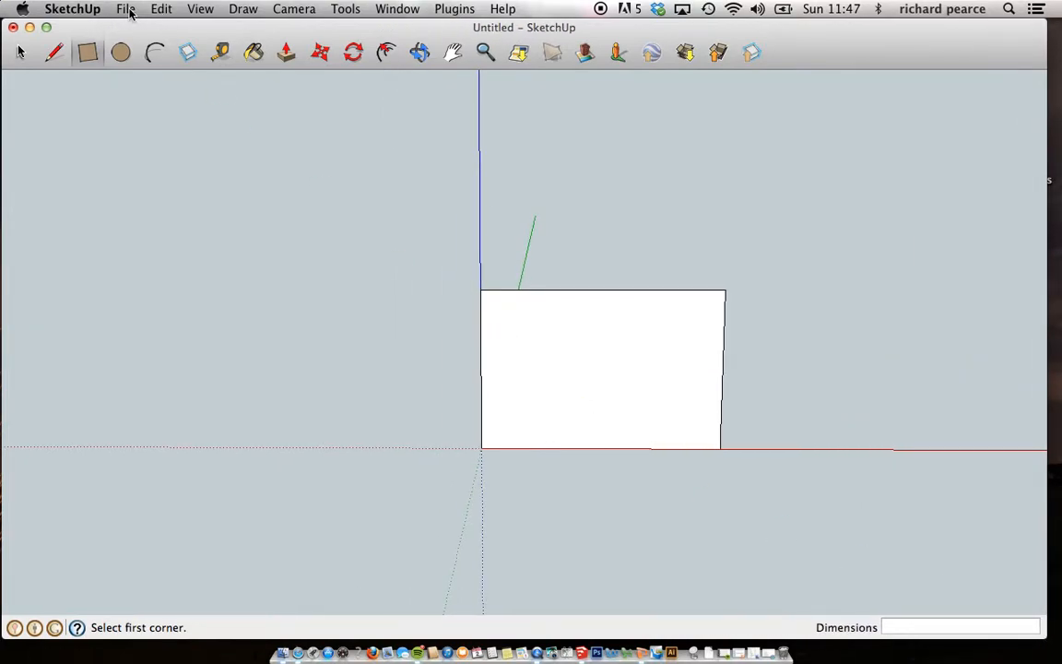
{"action": "left_click", "coordinate": [200, 9]}
{"action": "mouse_move", "coordinate": [229, 29]}
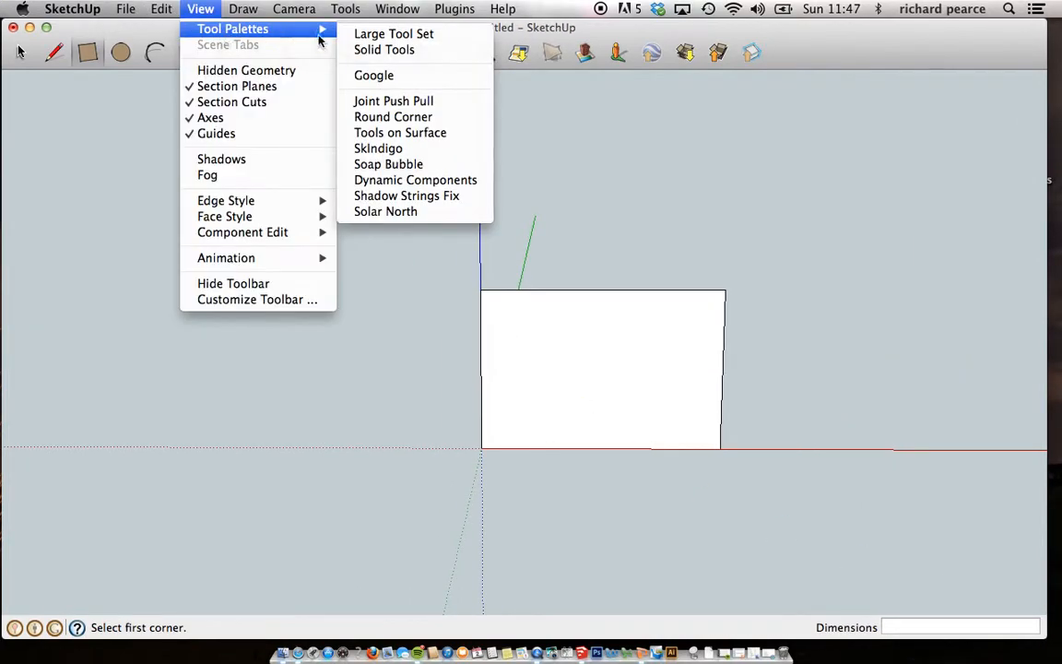
{"action": "left_click", "coordinate": [422, 31]}
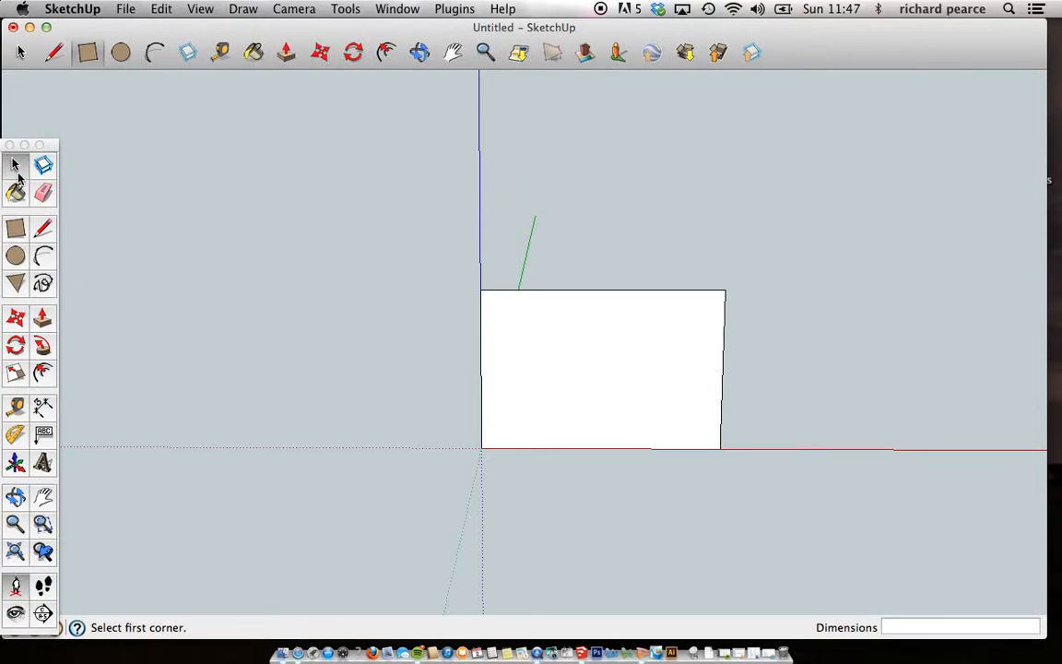
Step: Draw two lines forming a triangle from the rectangle's lower corners to a point right of centre on its upper edge
{"action": "left_click", "coordinate": [43, 226]}
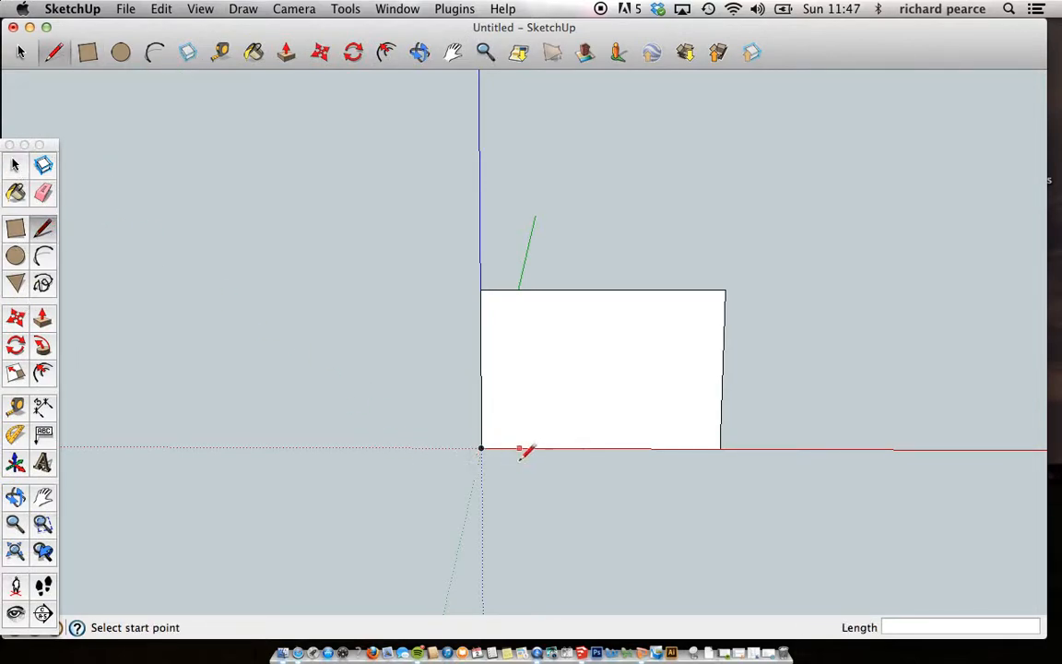
{"action": "left_click", "coordinate": [480, 448]}
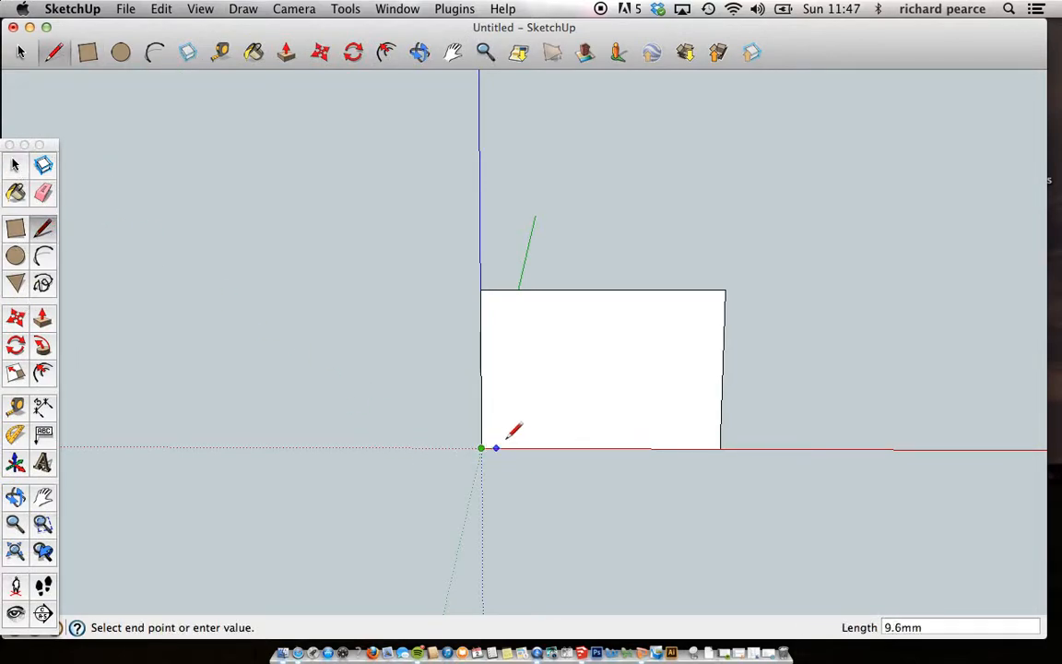
{"action": "left_click", "coordinate": [631, 290]}
{"action": "left_click", "coordinate": [631, 290]}
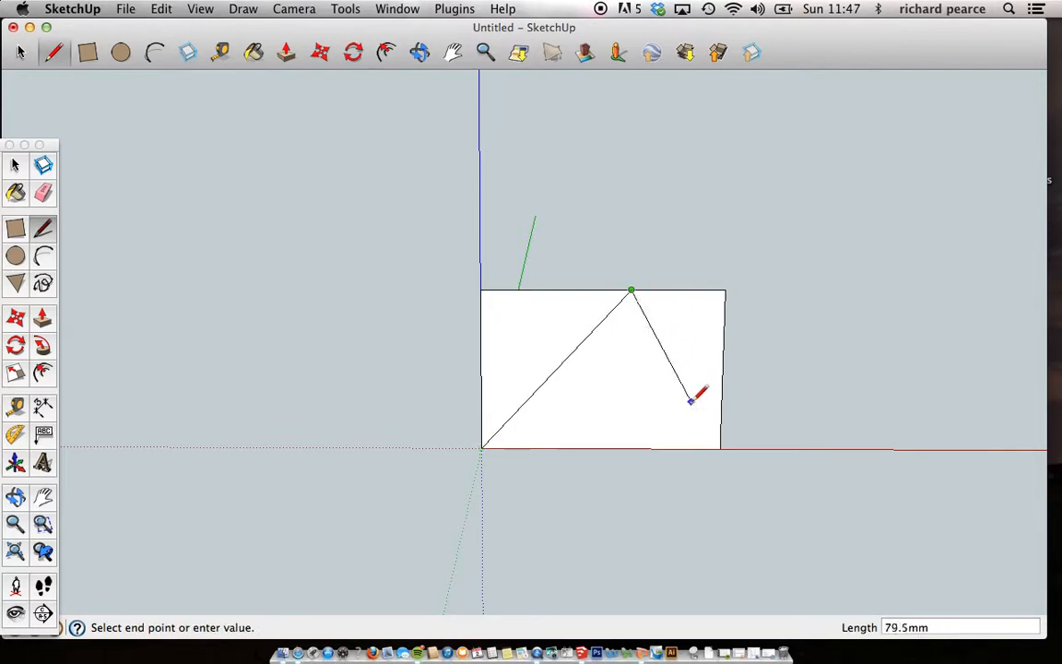
{"action": "left_click", "coordinate": [720, 448]}
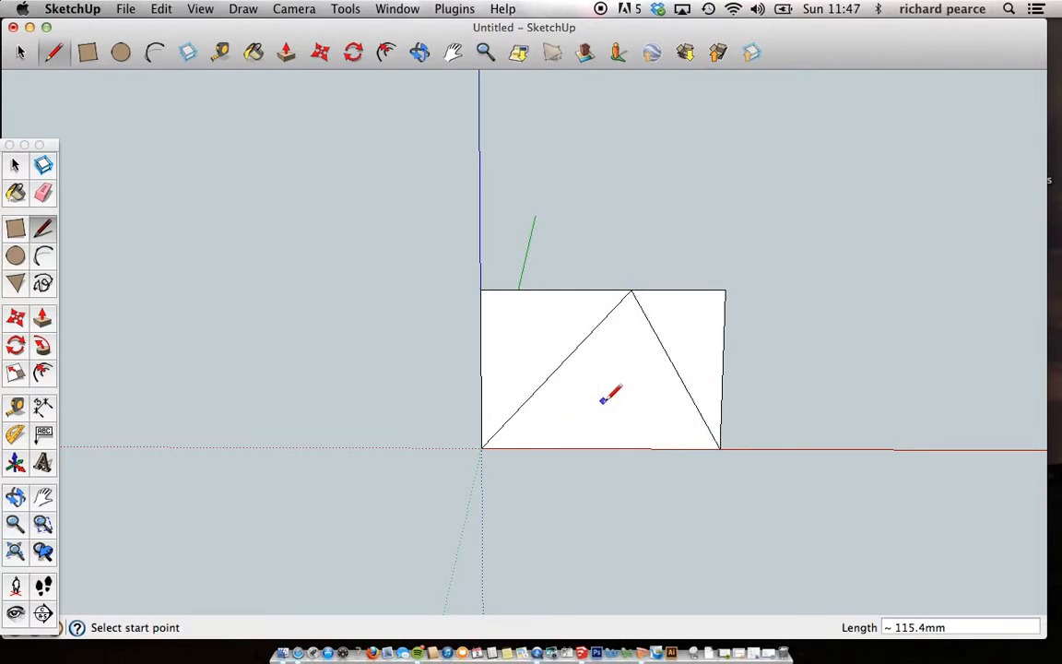
Step: Delete the rectangle's leftover outer edges so that only the triangle remains
{"action": "left_click", "coordinate": [14, 165]}
{"action": "middle_click_drag", "start_coordinate": [359, 293], "coordinate": [591, 315]}
{"action": "left_click", "coordinate": [555, 293]}
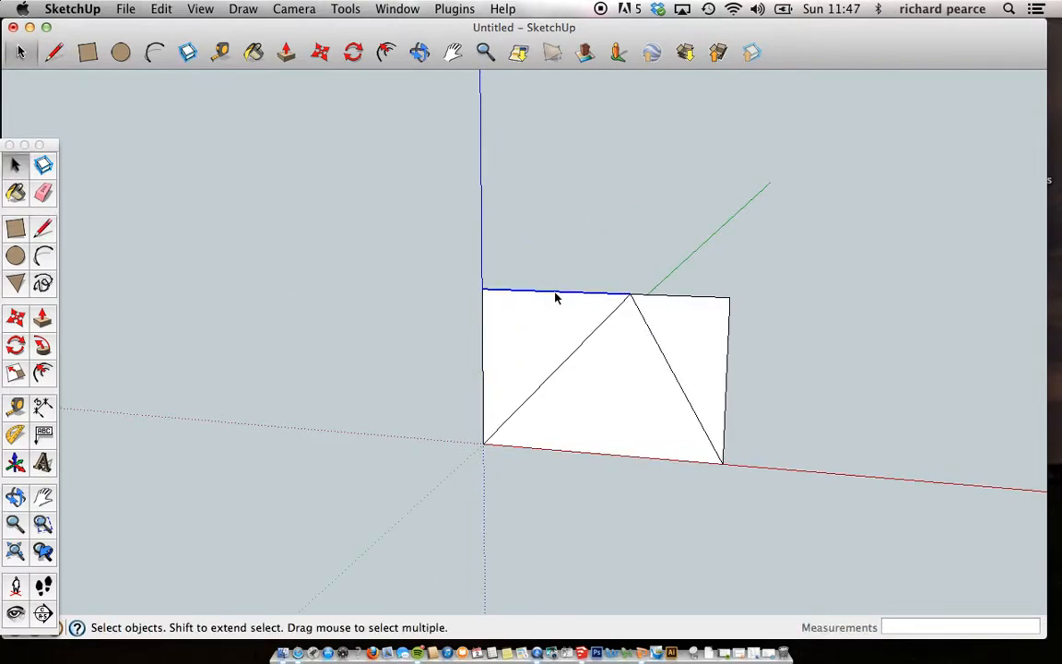
{"action": "key", "text": "Delete"}
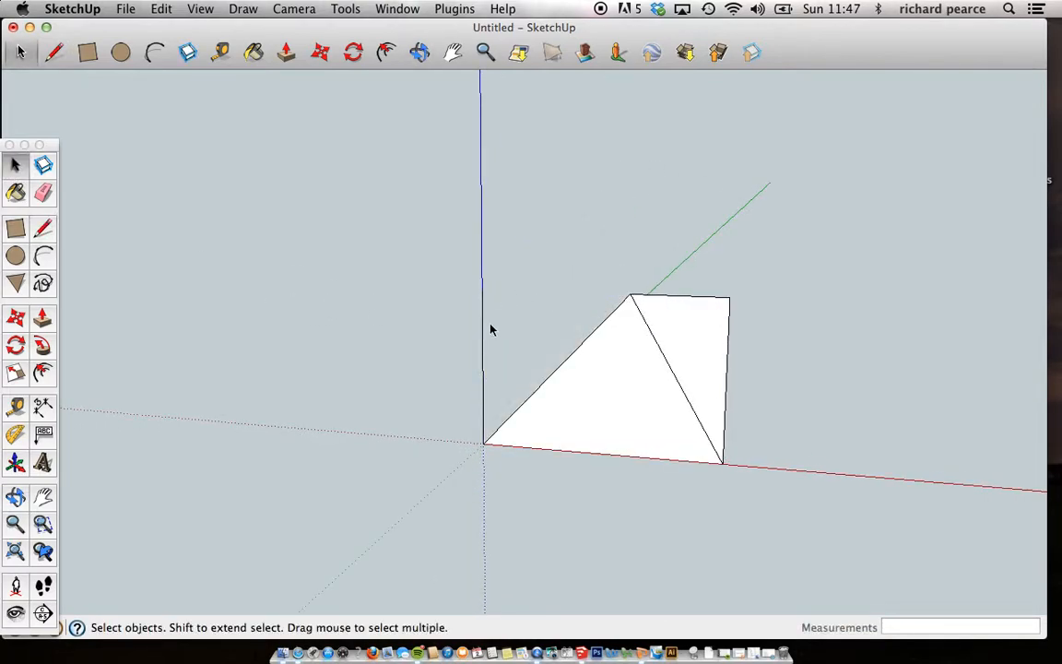
{"action": "left_click", "coordinate": [701, 299]}
{"action": "key", "text": "Delete"}
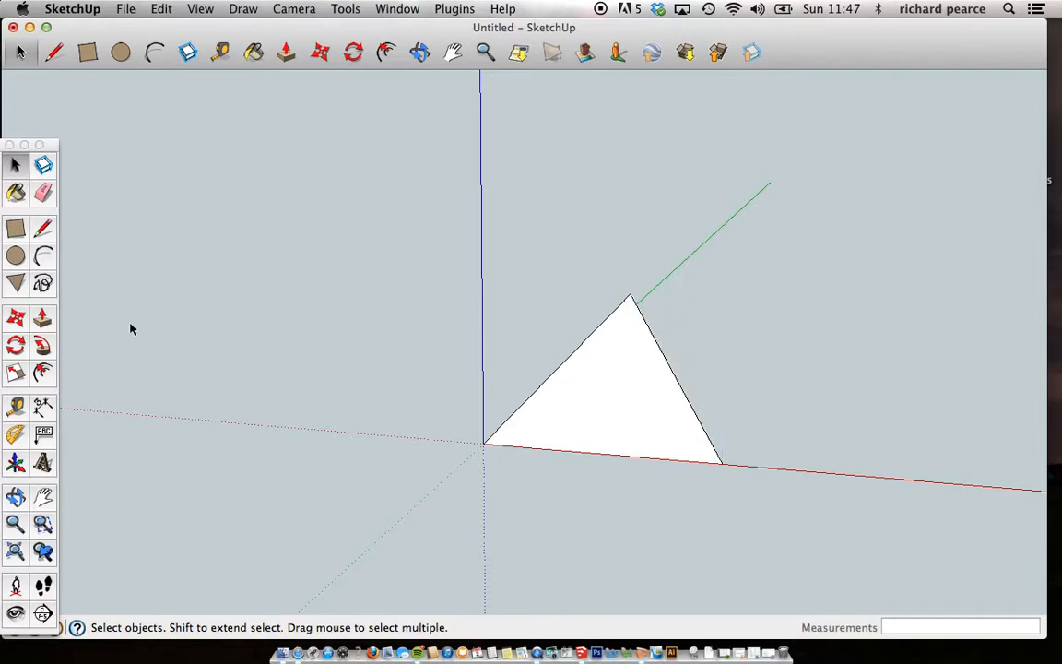
Step: Extrude the triangular face 100 mm with Push/Pull
{"action": "left_click", "coordinate": [42, 318]}
{"action": "middle_click_drag", "start_coordinate": [600, 445], "coordinate": [572, 470]}
{"action": "left_click_drag", "start_coordinate": [599, 415], "coordinate": [757, 434]}
{"action": "type", "text": "100"}
{"action": "key", "text": "Return"}
Step: Examine the triangular prism from several sides, including its underside
{"action": "middle_click_drag", "start_coordinate": [628, 445], "coordinate": [488, 405]}
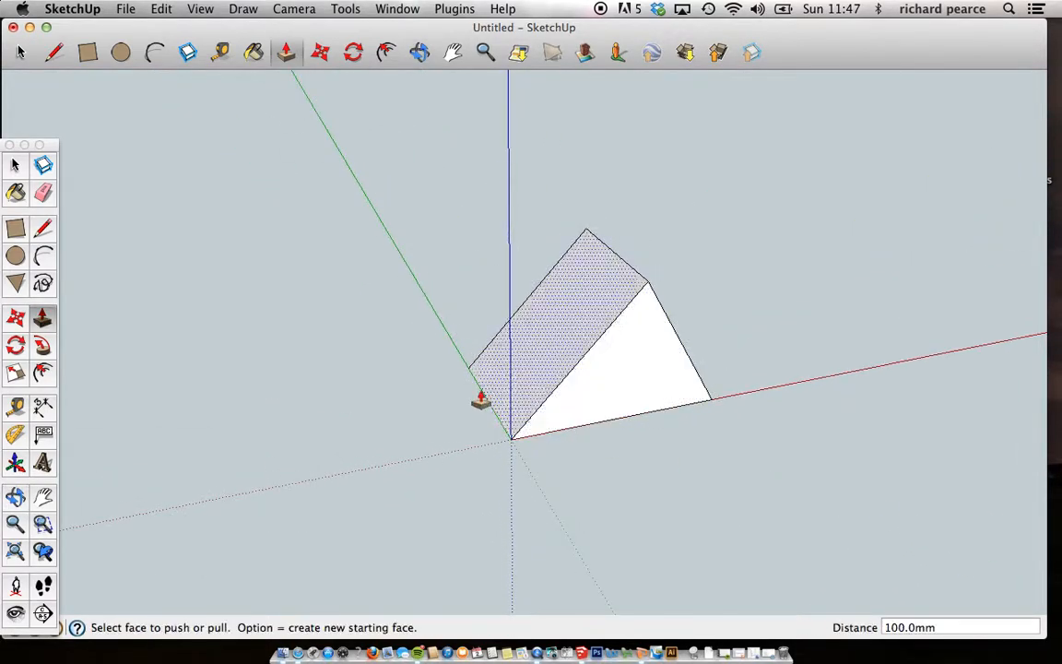
{"action": "left_click", "coordinate": [16, 166]}
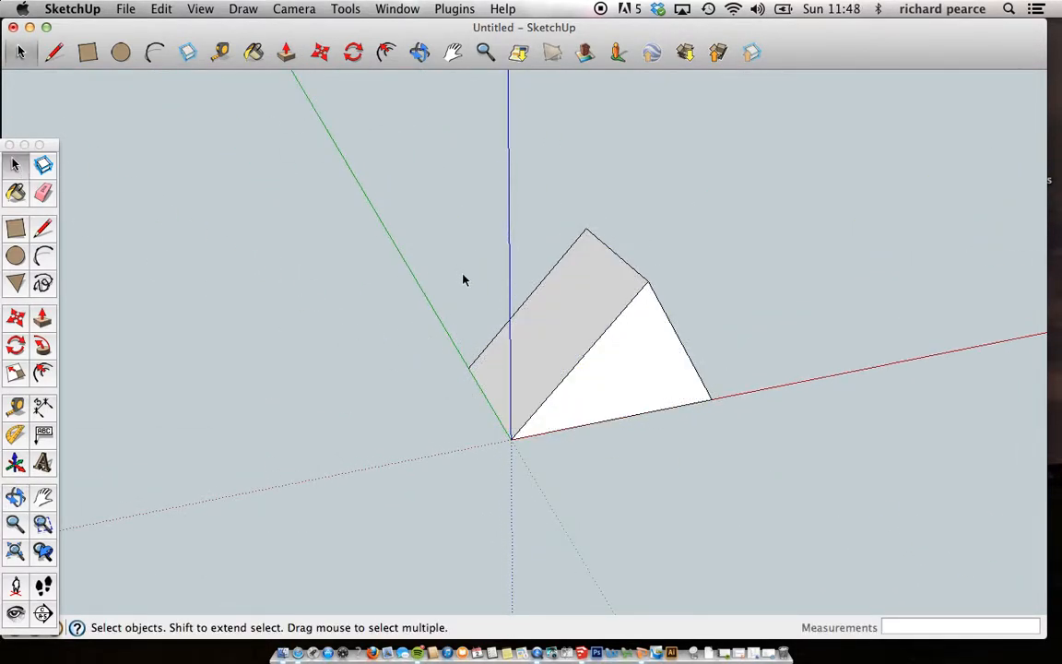
{"action": "middle_click_drag", "start_coordinate": [751, 392], "coordinate": [669, 366]}
{"action": "middle_click_drag", "start_coordinate": [597, 493], "coordinate": [568, 351]}
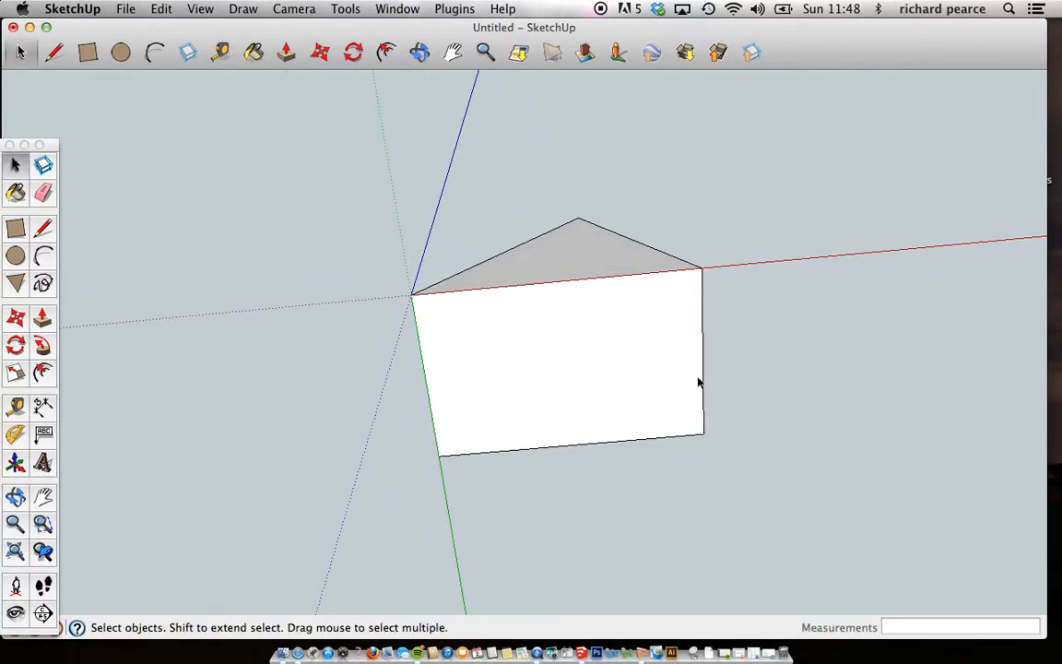
{"action": "middle_click_drag", "start_coordinate": [527, 345], "coordinate": [543, 510]}
{"action": "middle_click_drag", "start_coordinate": [659, 408], "coordinate": [402, 459], "text": "shift"}
{"action": "left_click_drag", "start_coordinate": [402, 459], "coordinate": [450, 464]}
{"action": "left_click_drag", "start_coordinate": [579, 445], "coordinate": [417, 408], "text": "shift"}
{"action": "key", "text": "space"}
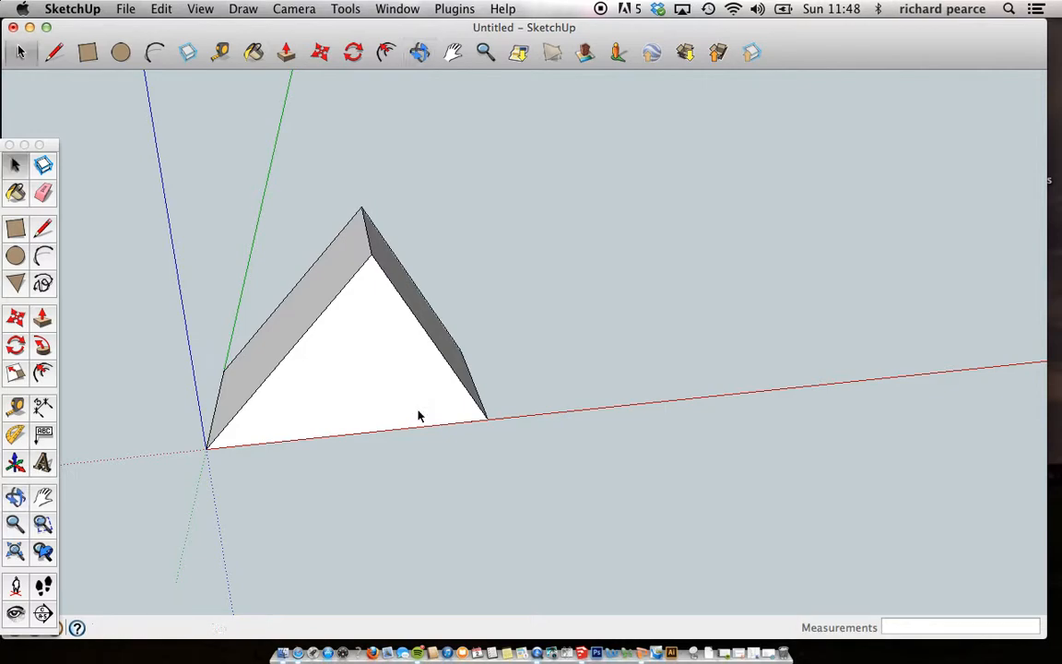
Step: Draw a second upright 150 x 100 mm rectangle on the red axis, to the right of the prism
{"action": "left_click", "coordinate": [16, 233]}
{"action": "middle_click_drag", "start_coordinate": [694, 472], "coordinate": [630, 373]}
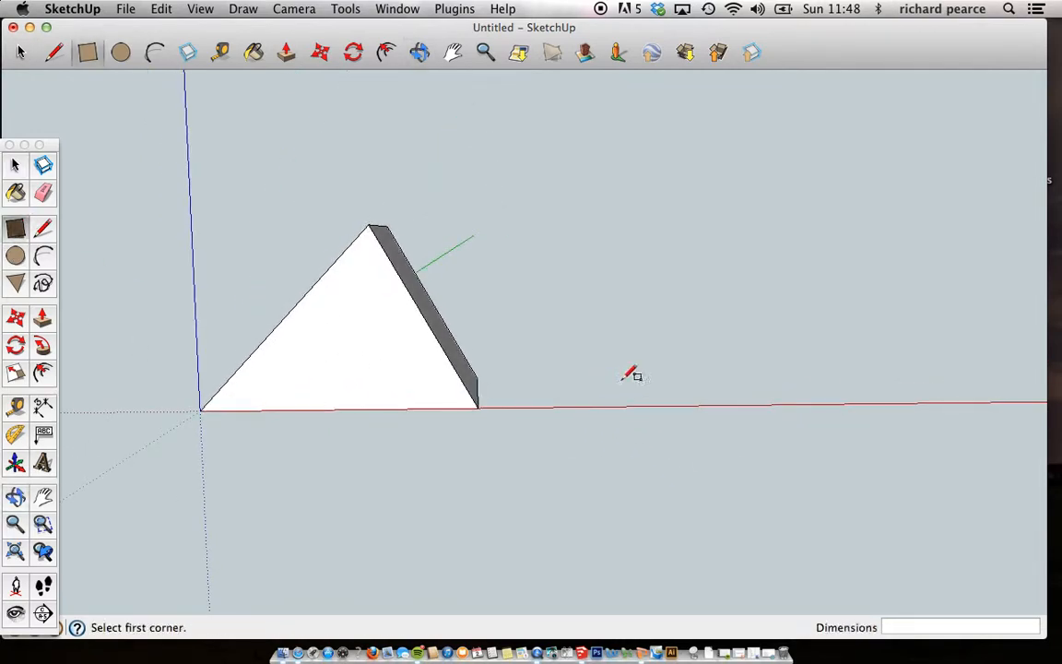
{"action": "left_click", "coordinate": [575, 405]}
{"action": "left_click", "coordinate": [882, 214]}
{"action": "type", "text": "150,100"}
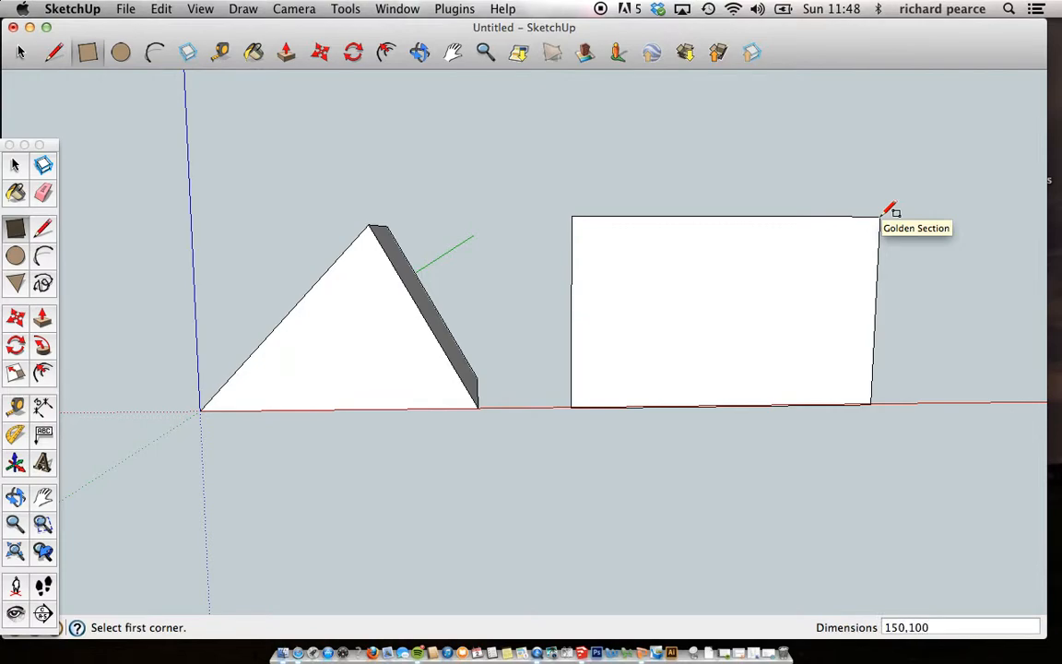
{"action": "key", "text": "Return"}
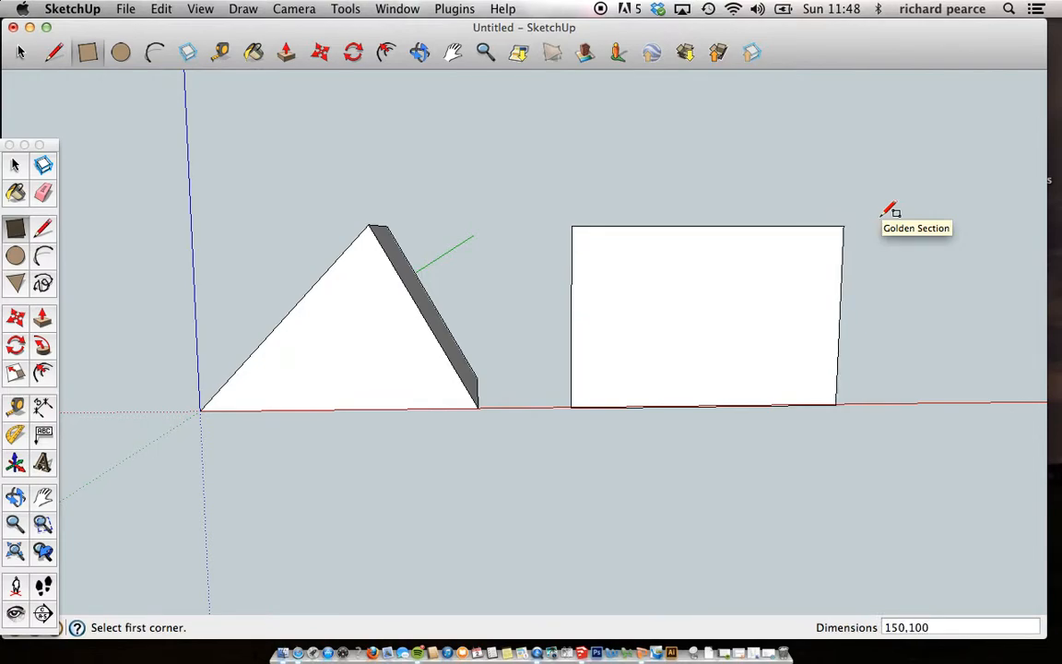
Step: Draw two lines from the second rectangle's lower corners to one point right of centre on its upper edge
{"action": "key", "text": "l"}
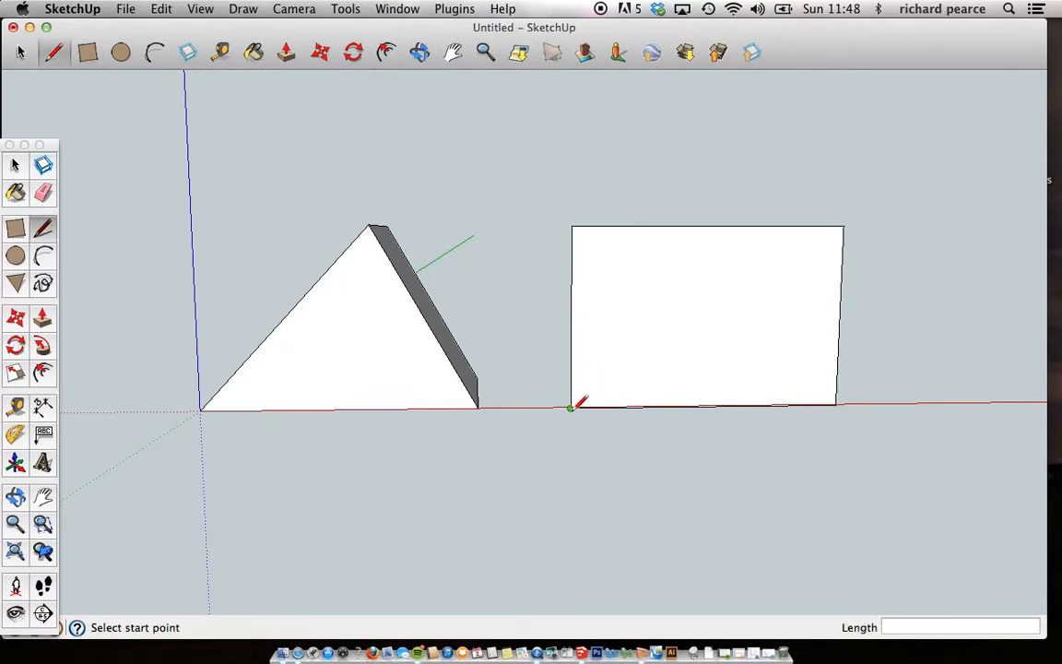
{"action": "left_click", "coordinate": [571, 407]}
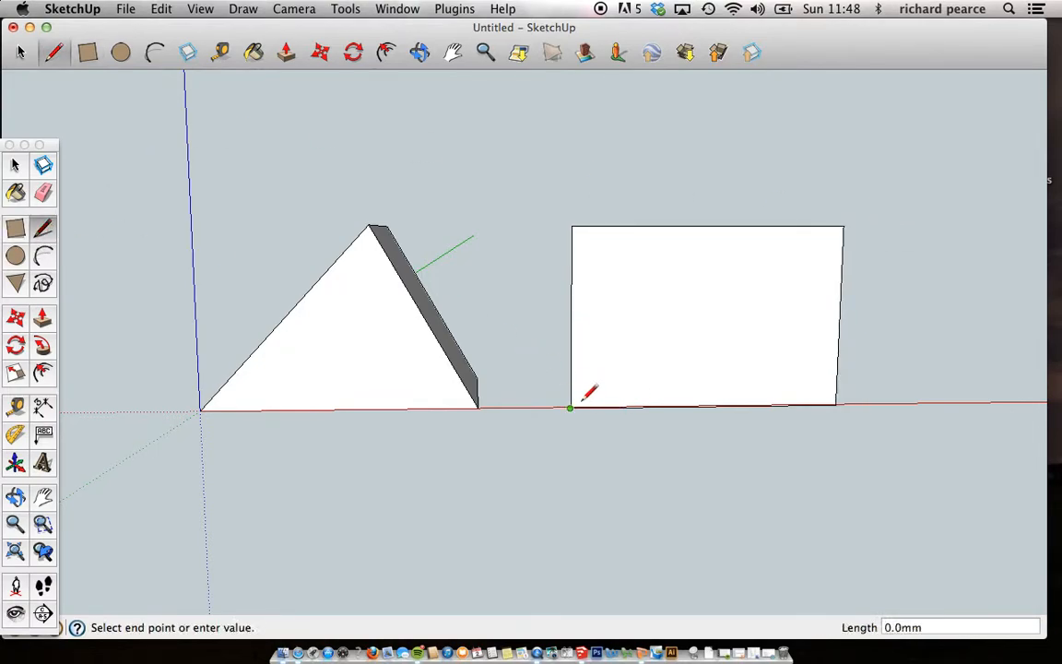
{"action": "left_click", "coordinate": [754, 226]}
{"action": "left_click", "coordinate": [754, 225]}
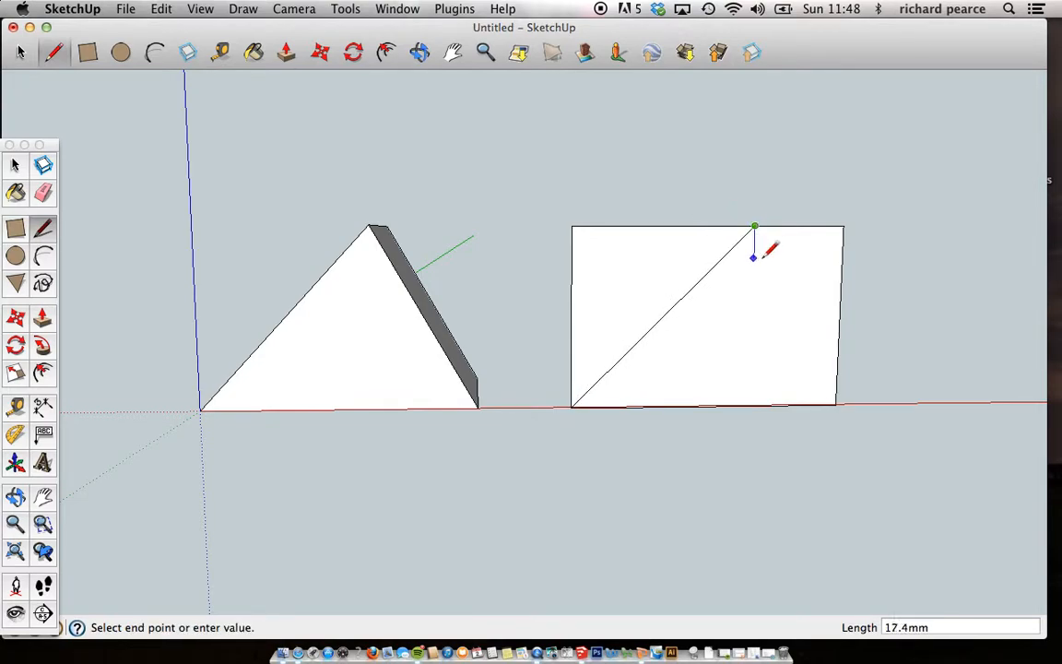
{"action": "left_click", "coordinate": [836, 403]}
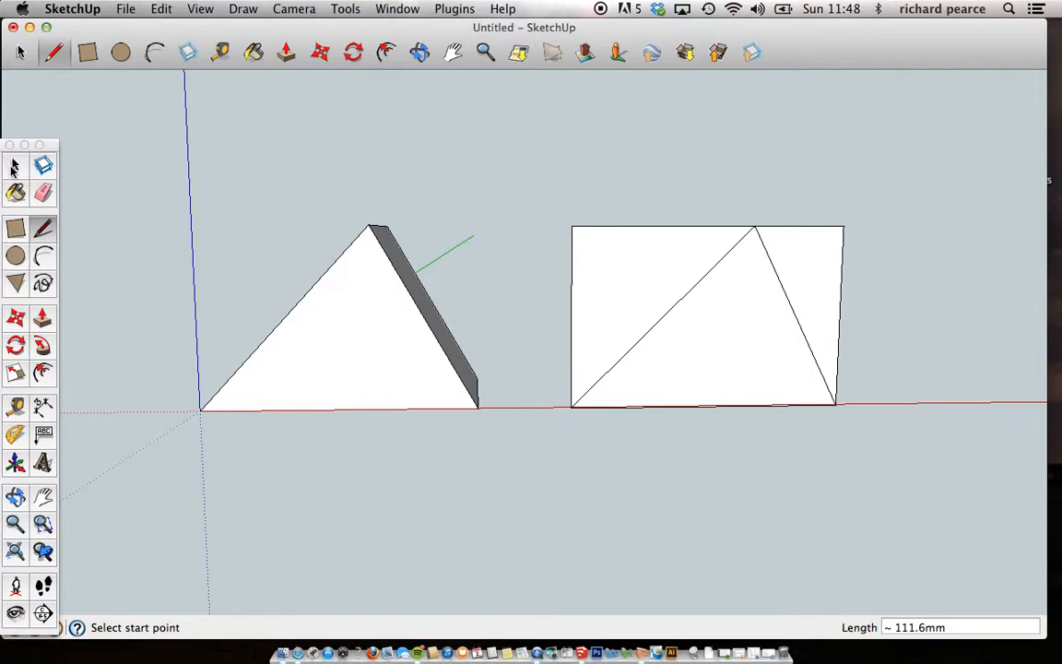
Step: Delete the surplus face and outer edges around the second triangle, keeping only the triangular face
{"action": "left_click", "coordinate": [14, 166]}
{"action": "left_click", "coordinate": [575, 244]}
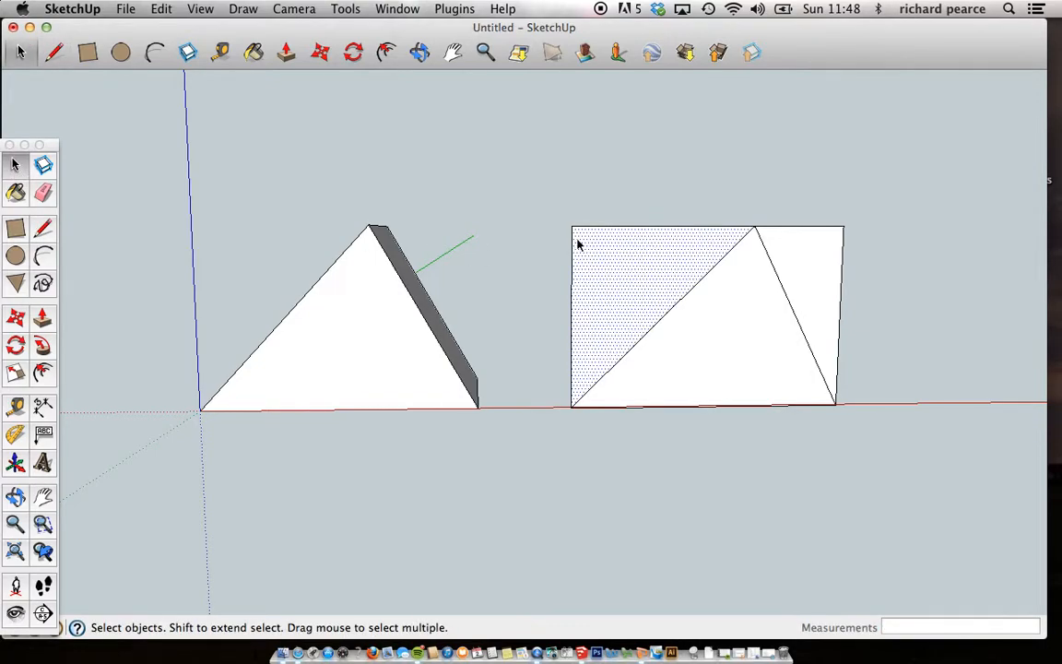
{"action": "key", "text": "Delete"}
{"action": "left_click", "coordinate": [579, 227]}
{"action": "key", "text": "Delete"}
{"action": "left_click", "coordinate": [571, 242]}
{"action": "key", "text": "Delete"}
{"action": "left_click", "coordinate": [811, 227]}
{"action": "key", "text": "Delete"}
{"action": "left_click", "coordinate": [840, 273]}
{"action": "key", "text": "Delete"}
{"action": "scroll", "coordinate": [795, 325], "scroll_direction": "down", "scroll_amount": 1}
{"action": "scroll", "coordinate": [815, 351], "scroll_direction": "down", "scroll_amount": 2}
{"action": "scroll", "coordinate": [830, 329], "scroll_direction": "up", "scroll_amount": 3}
{"action": "middle_click_drag", "start_coordinate": [830, 329], "coordinate": [656, 360], "text": "shift"}
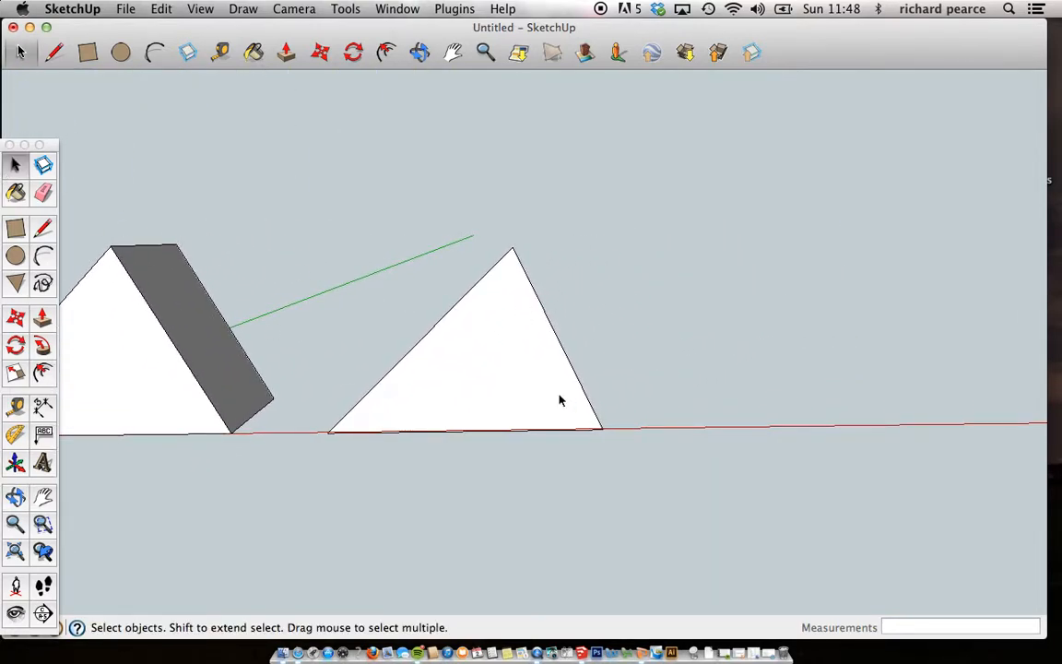
Step: Copy the second triangular face and its edges along the red axis, about 171 mm to the right
{"action": "double_click", "coordinate": [502, 351]}
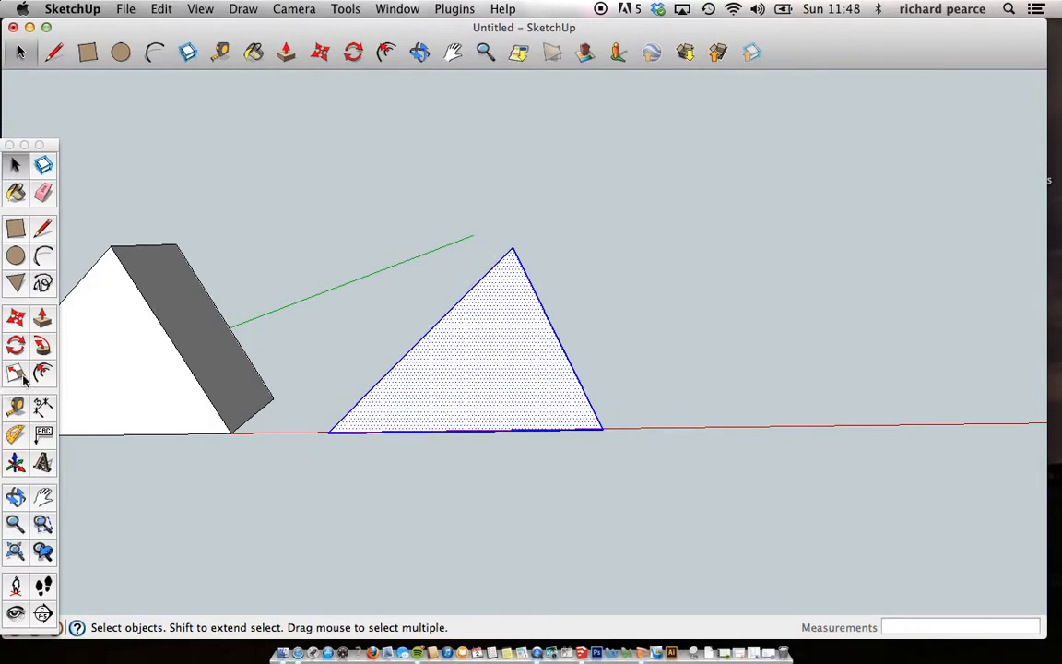
{"action": "left_click", "coordinate": [16, 318]}
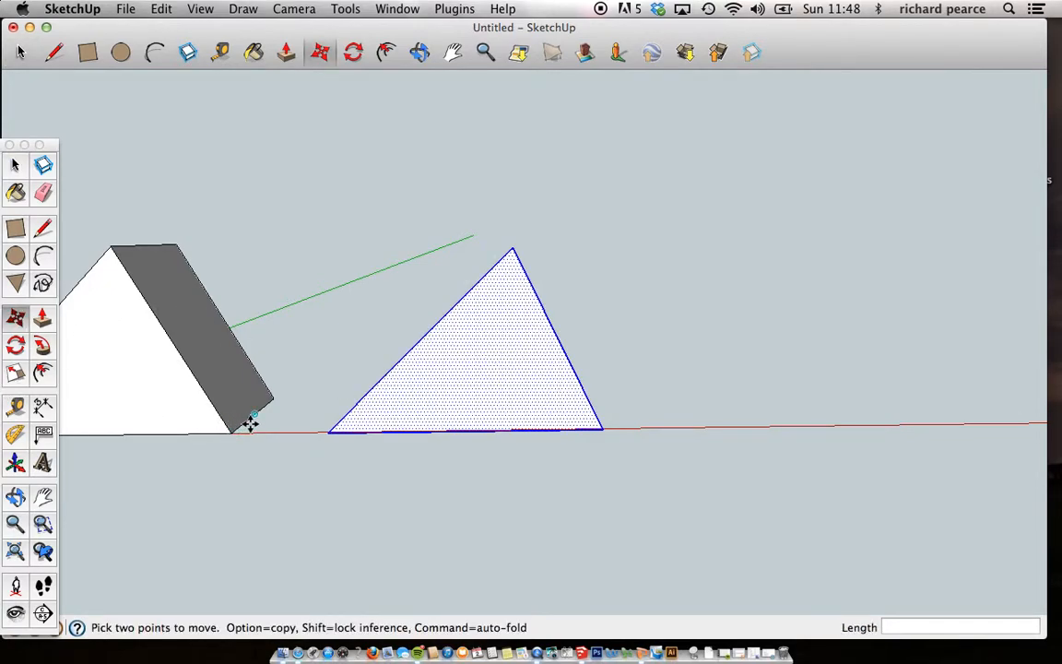
{"action": "left_click", "coordinate": [330, 433]}
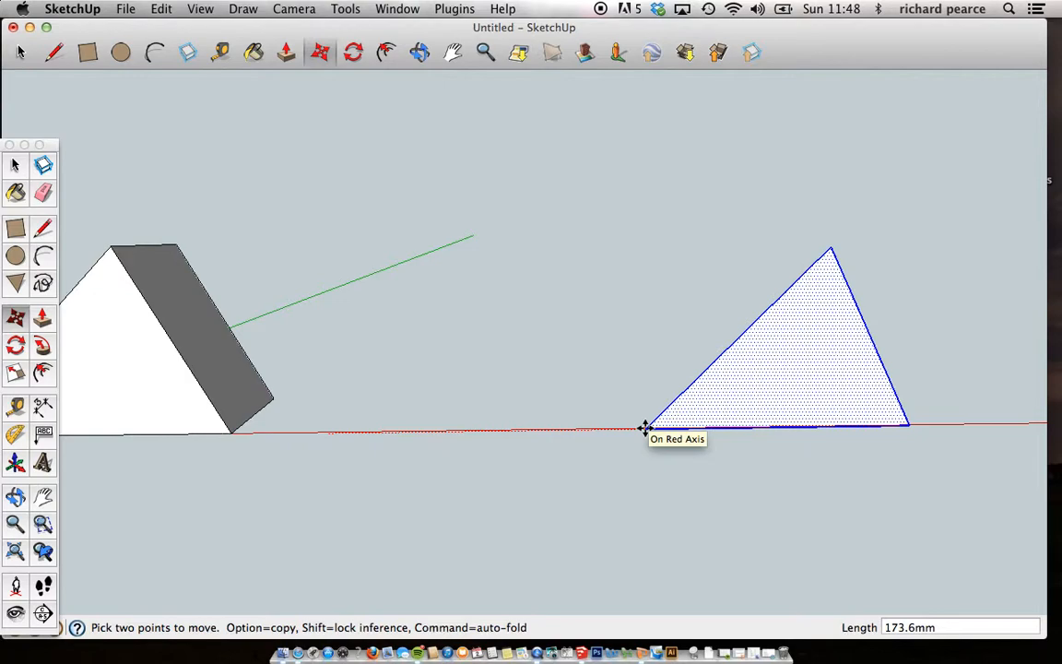
{"action": "key", "text": "alt"}
{"action": "left_click", "coordinate": [642, 427]}
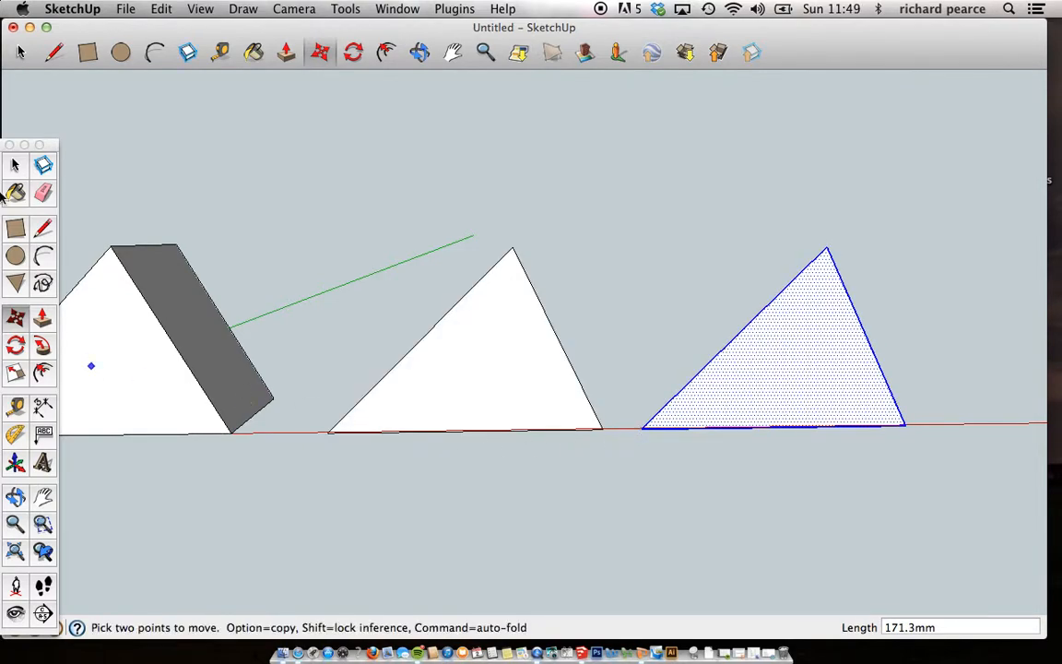
Step: Push/Pull the middle triangular face to a thickness of 9 mm
{"action": "left_click", "coordinate": [16, 166]}
{"action": "left_click", "coordinate": [439, 275]}
{"action": "middle_click_drag", "start_coordinate": [438, 277], "coordinate": [469, 380]}
{"action": "left_click", "coordinate": [469, 380]}
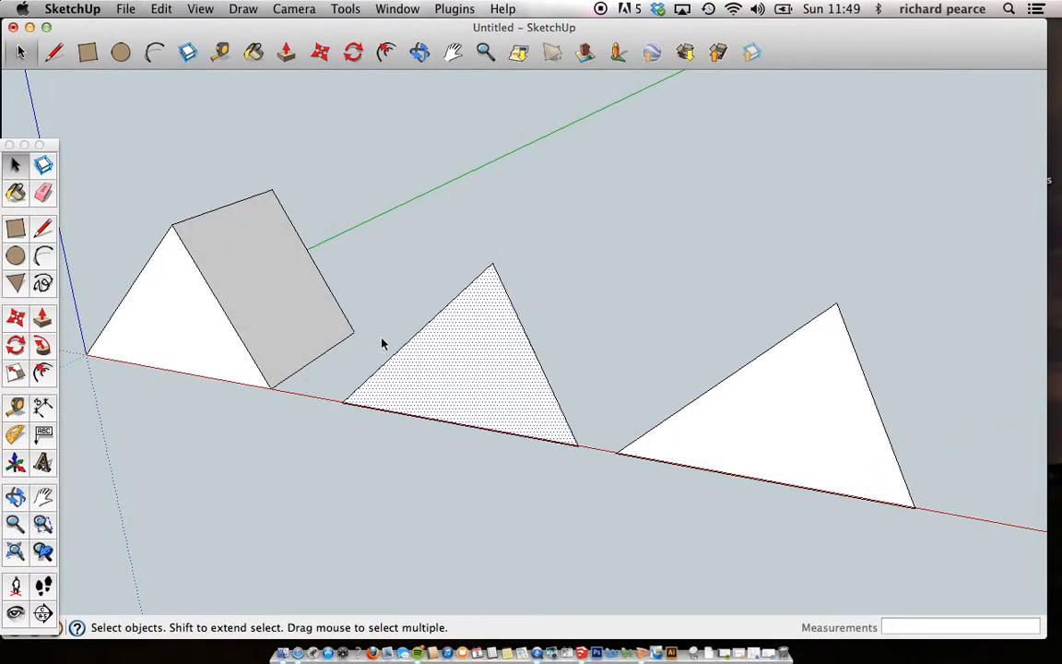
{"action": "left_click", "coordinate": [40, 317]}
{"action": "left_click_drag", "start_coordinate": [487, 403], "coordinate": [512, 409]}
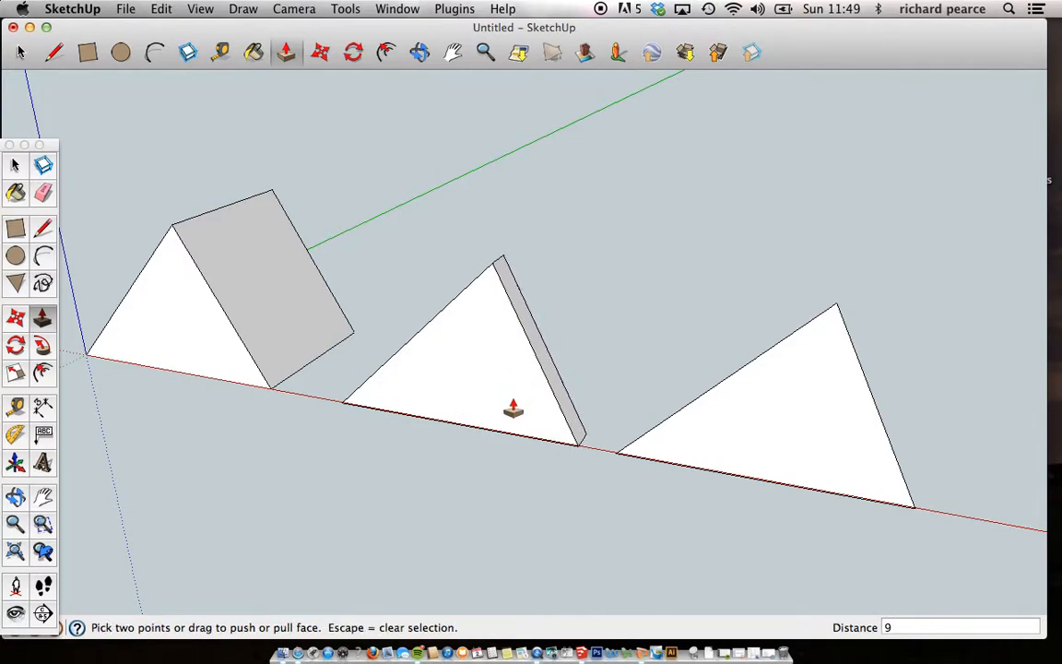
{"action": "type", "text": "9"}
{"action": "key", "text": "Return"}
{"action": "middle_click_drag", "start_coordinate": [510, 407], "coordinate": [529, 434]}
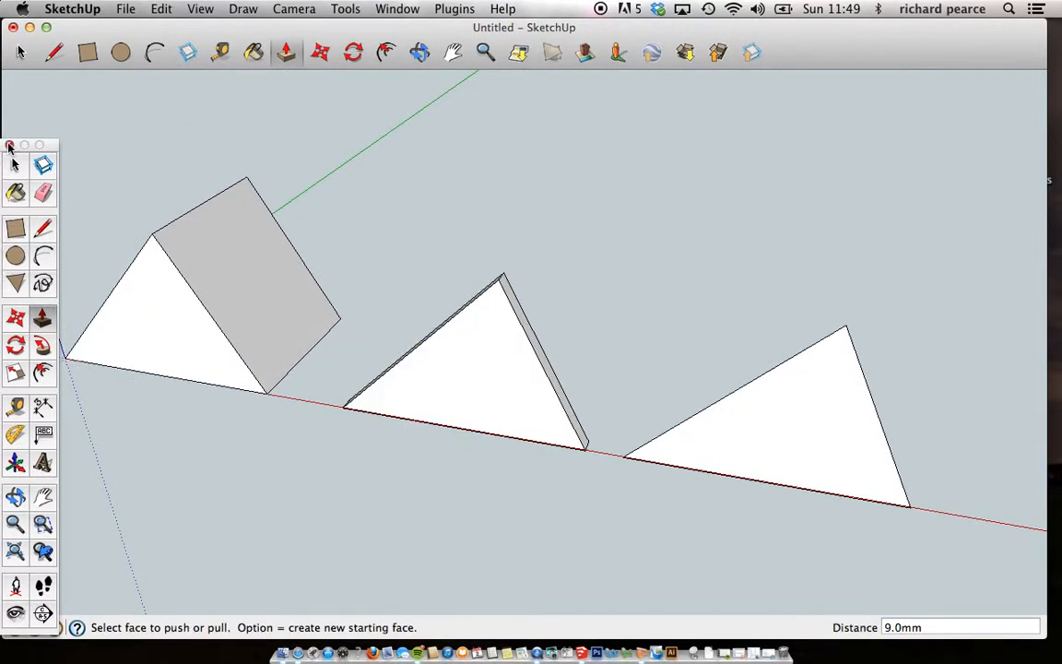
Step: Turn the whole 9 mm thick triangle into a component named "side"
{"action": "key", "text": "space"}
{"action": "left_click", "coordinate": [519, 393]}
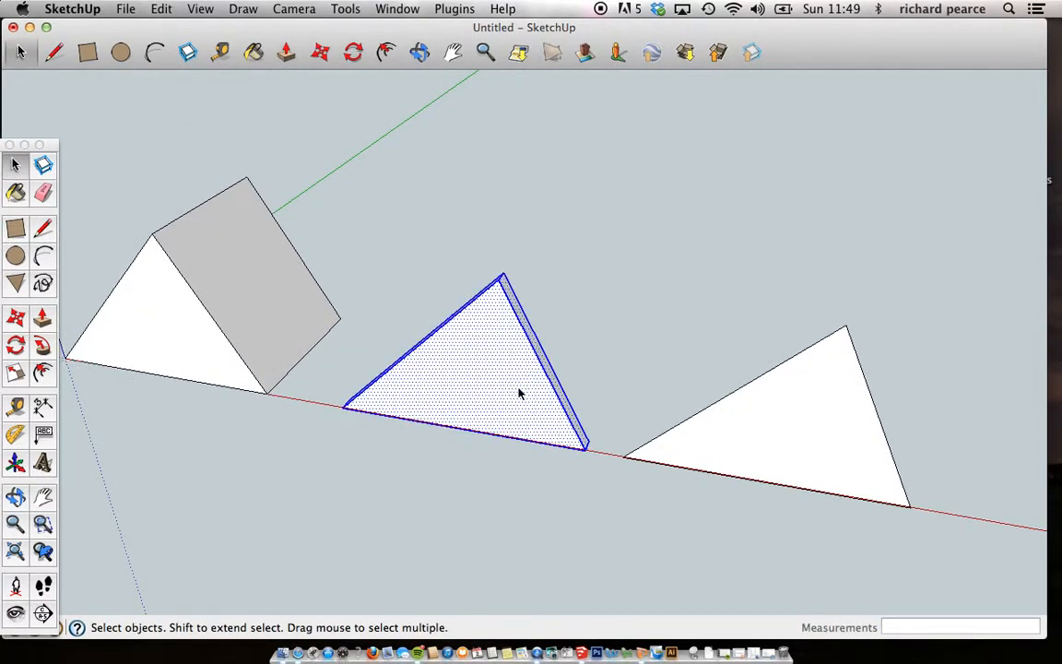
{"action": "right_click", "coordinate": [519, 394]}
{"action": "left_click", "coordinate": [568, 410]}
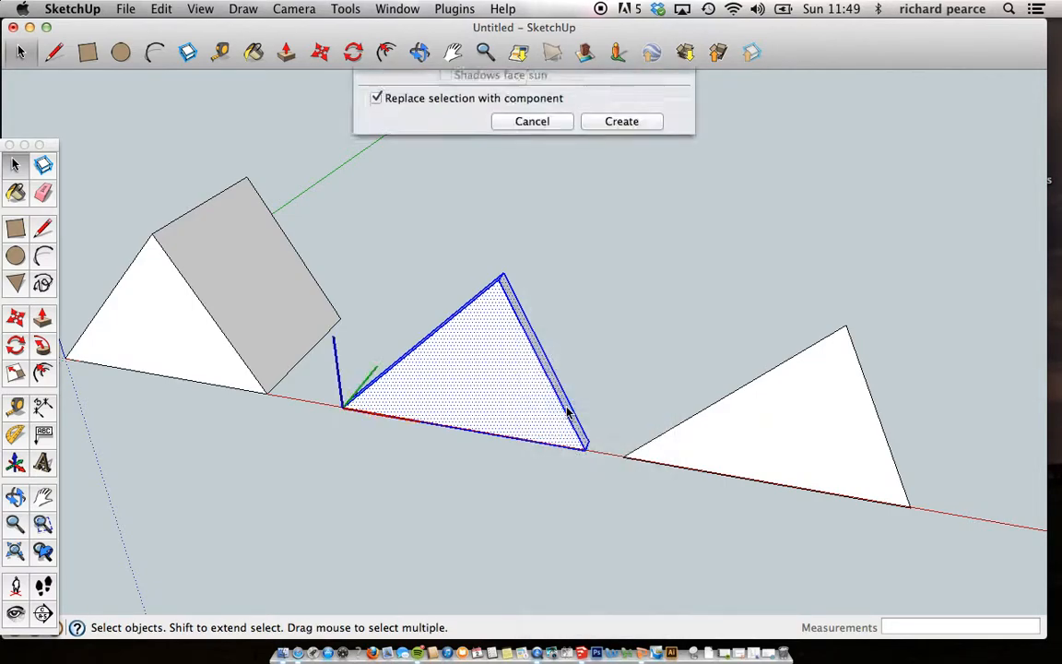
{"action": "type", "text": "side"}
{"action": "key", "text": "Return"}
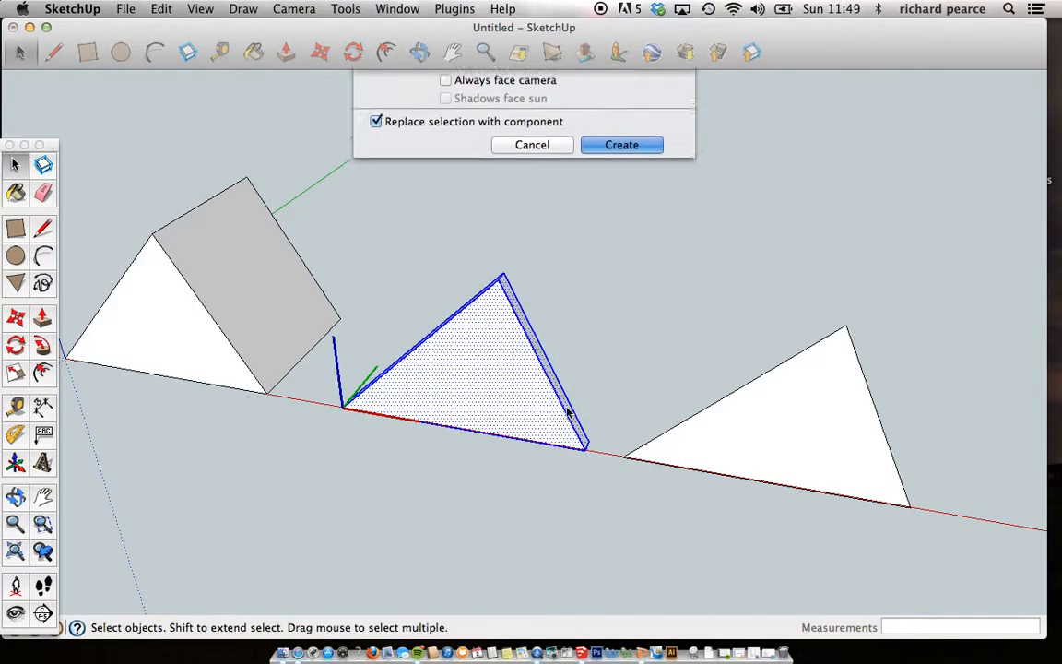
Step: Copy the triangular side component backwards along the green axis, about 132 mm behind the original
{"action": "left_click", "coordinate": [16, 317]}
{"action": "middle_click_drag", "start_coordinate": [626, 522], "coordinate": [525, 521]}
{"action": "left_click", "coordinate": [546, 459]}
{"action": "key", "text": "alt"}
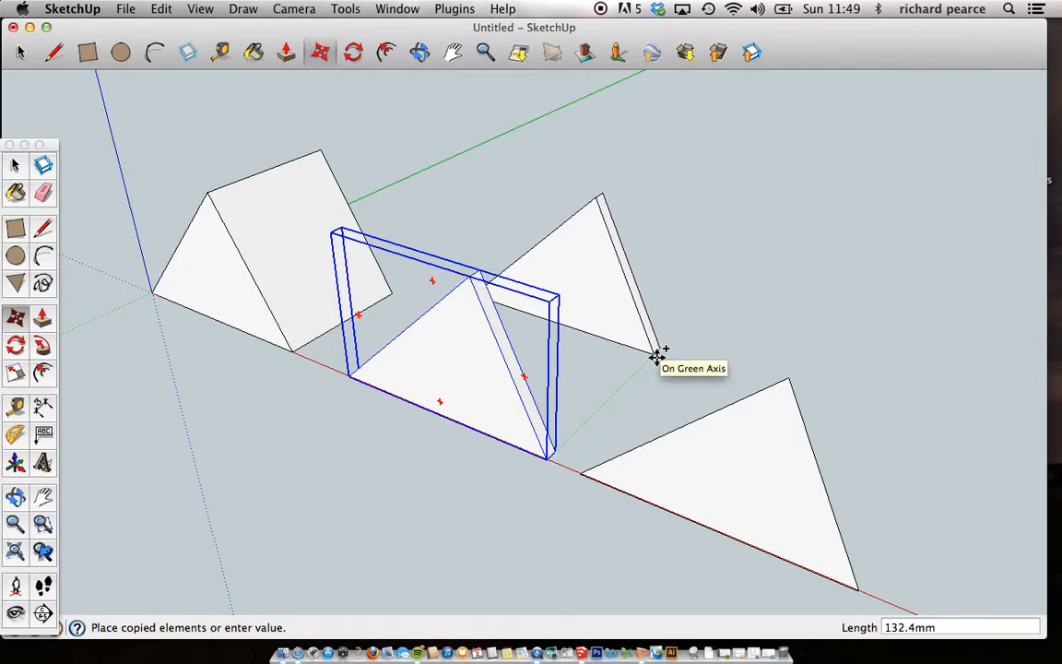
{"action": "left_click", "coordinate": [655, 357]}
{"action": "middle_click_drag", "start_coordinate": [273, 427], "coordinate": [433, 456]}
{"action": "left_click", "coordinate": [14, 163]}
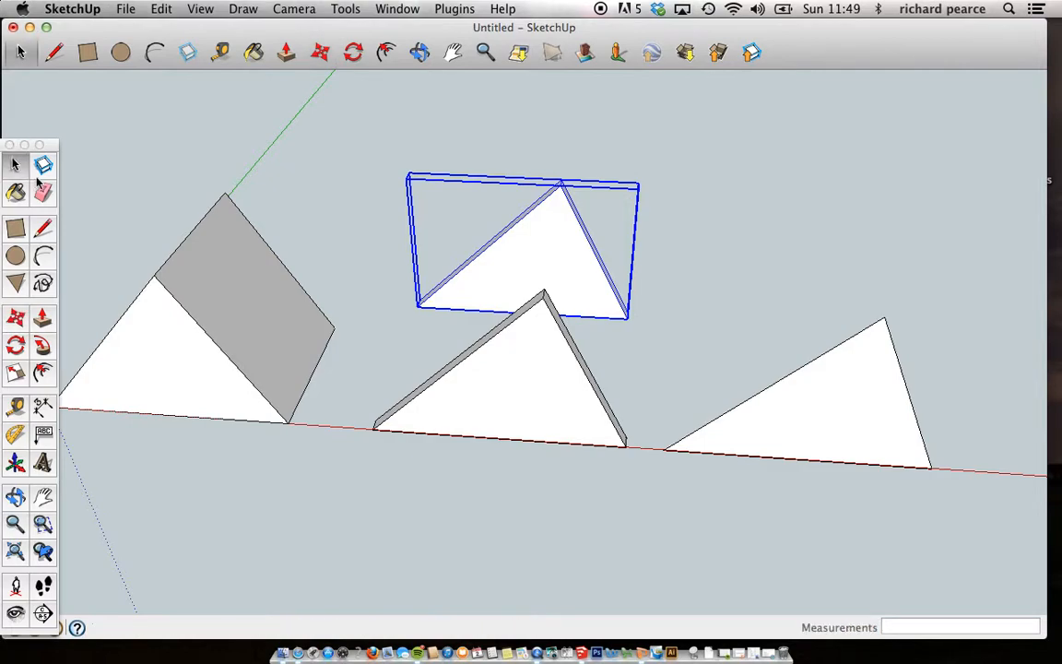
Step: Add guide lines 3 mm inside both sloping edges of the flat triangle on the right
{"action": "double_click", "coordinate": [834, 425]}
{"action": "scroll", "coordinate": [835, 425], "scroll_direction": "up", "scroll_amount": 3}
{"action": "middle_click_drag", "start_coordinate": [855, 420], "coordinate": [730, 266]}
{"action": "left_click", "coordinate": [566, 227]}
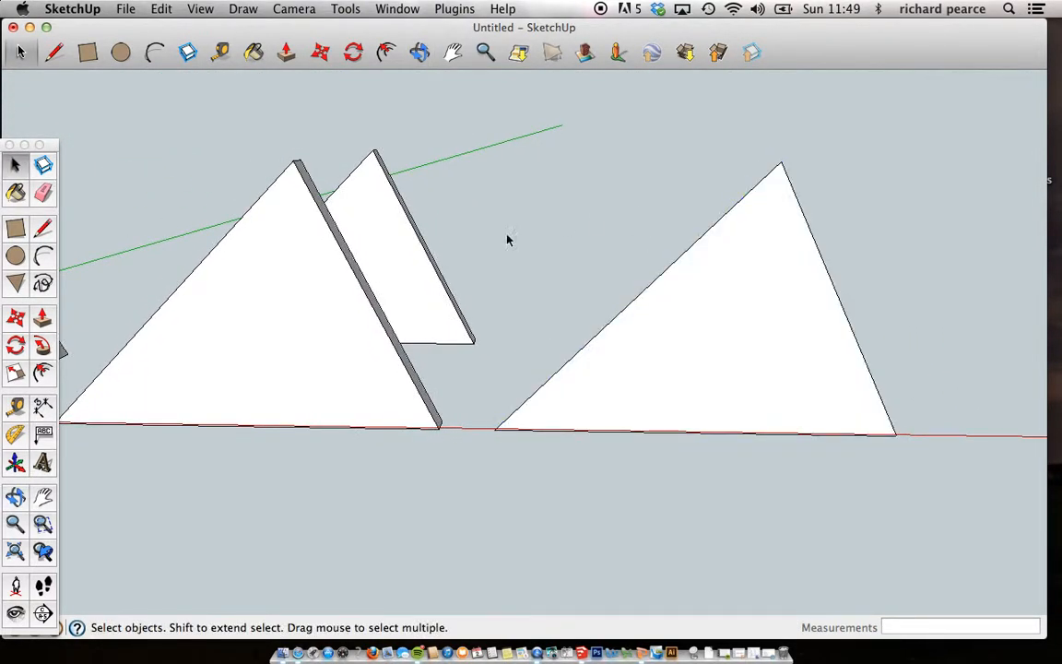
{"action": "left_click", "coordinate": [16, 411]}
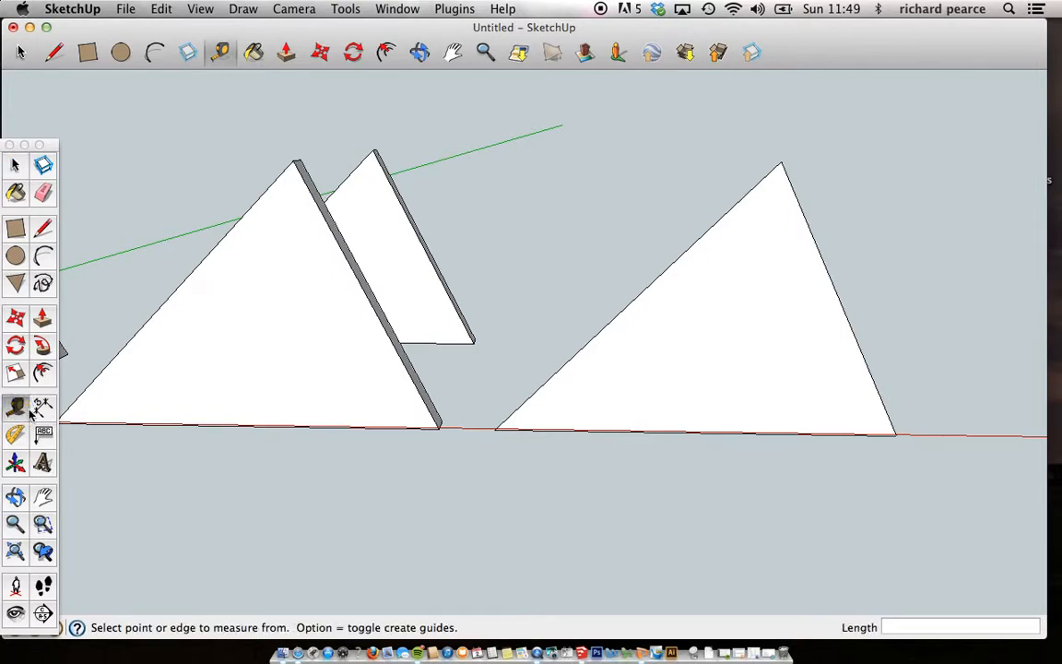
{"action": "left_click", "coordinate": [649, 285]}
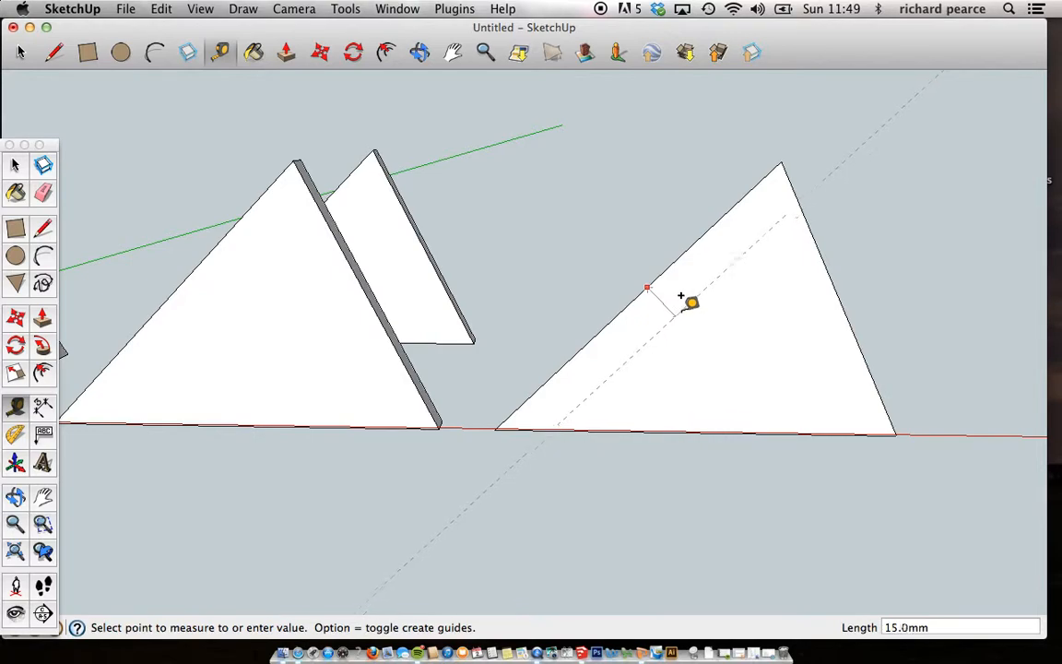
{"action": "type", "text": "3"}
{"action": "key", "text": "Return"}
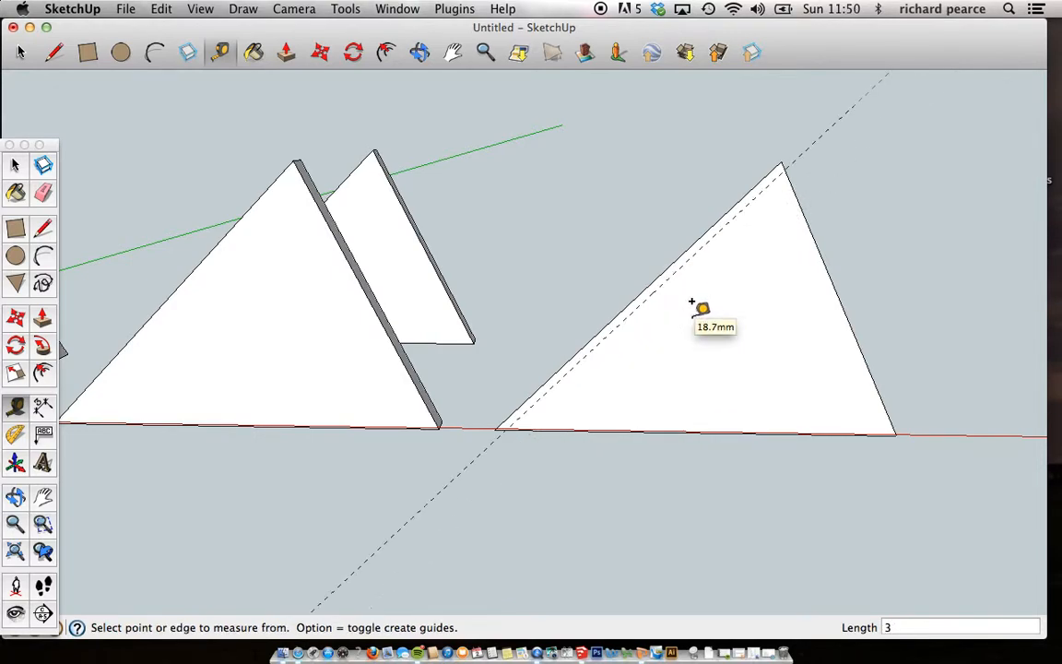
{"action": "left_click", "coordinate": [842, 295]}
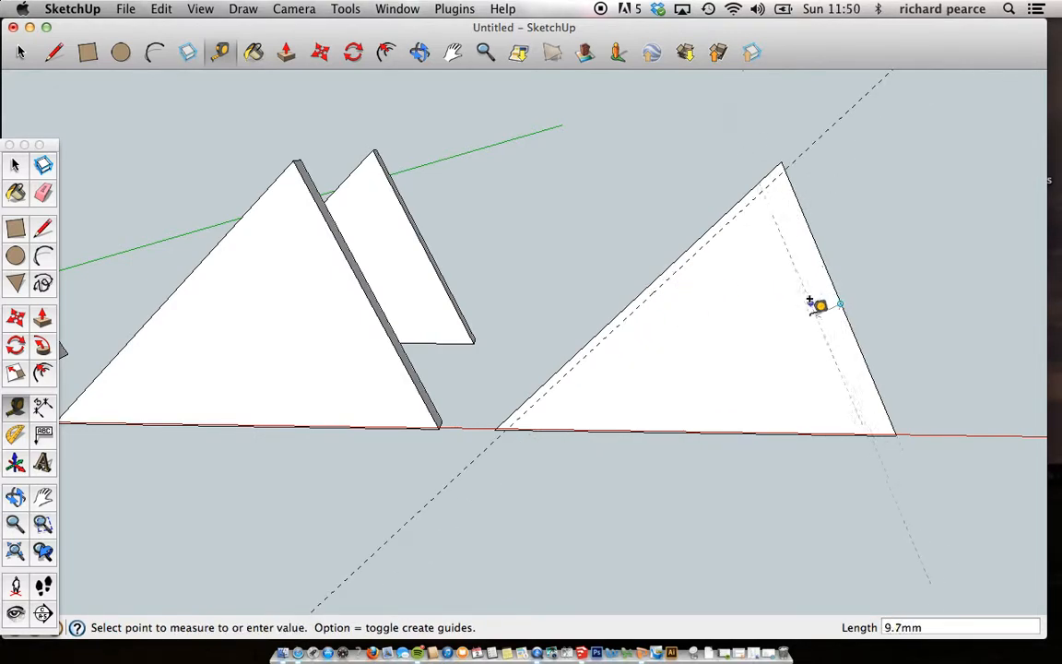
{"action": "key", "text": "Escape"}
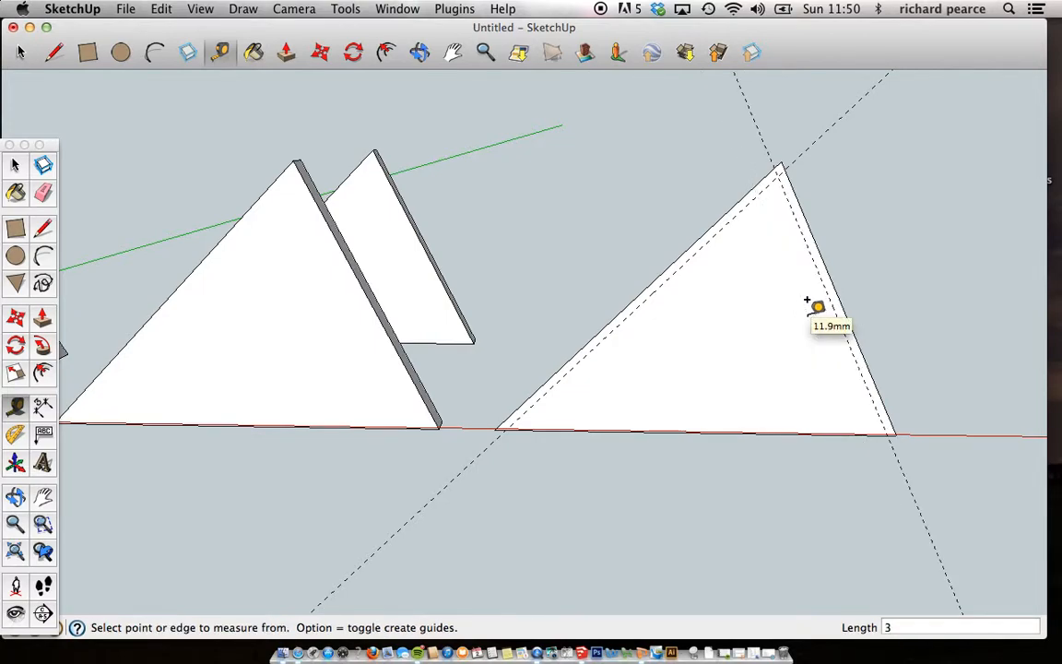
Step: Draw lines along both guides from the flat triangle's base to its apex, forming a narrow strip inside each slope
{"action": "left_click", "coordinate": [42, 231]}
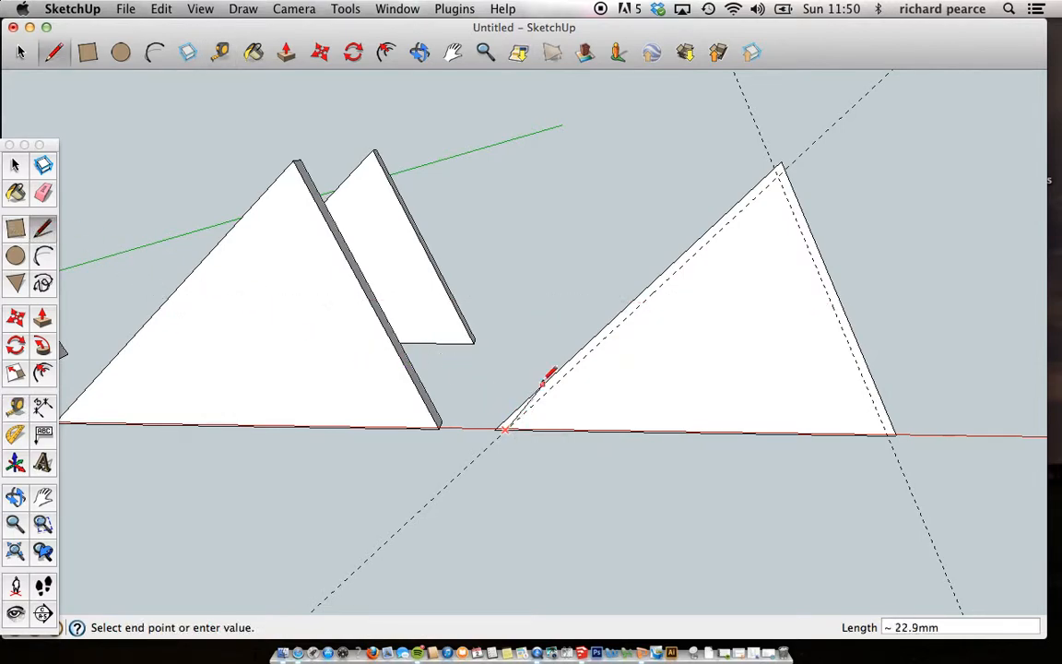
{"action": "left_click", "coordinate": [784, 168]}
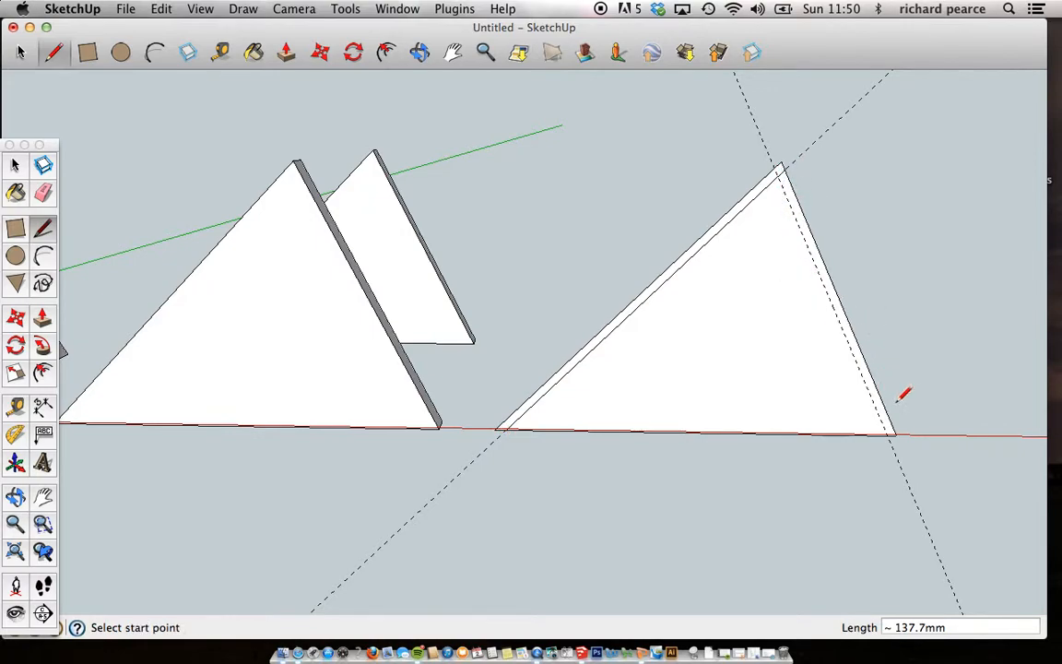
{"action": "left_click", "coordinate": [890, 431]}
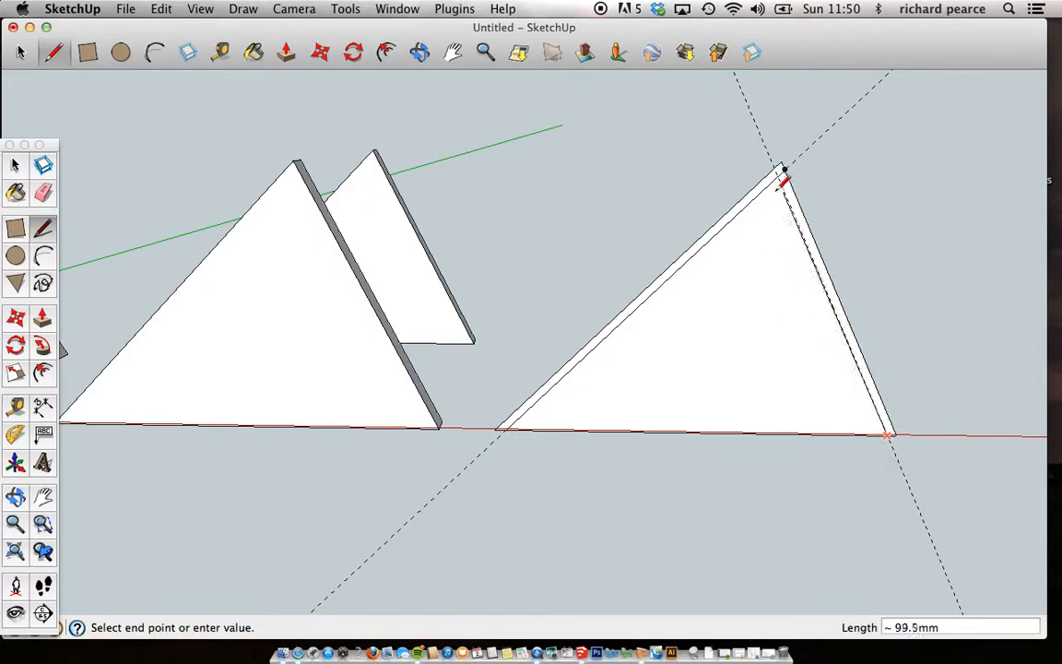
{"action": "left_click", "coordinate": [782, 169]}
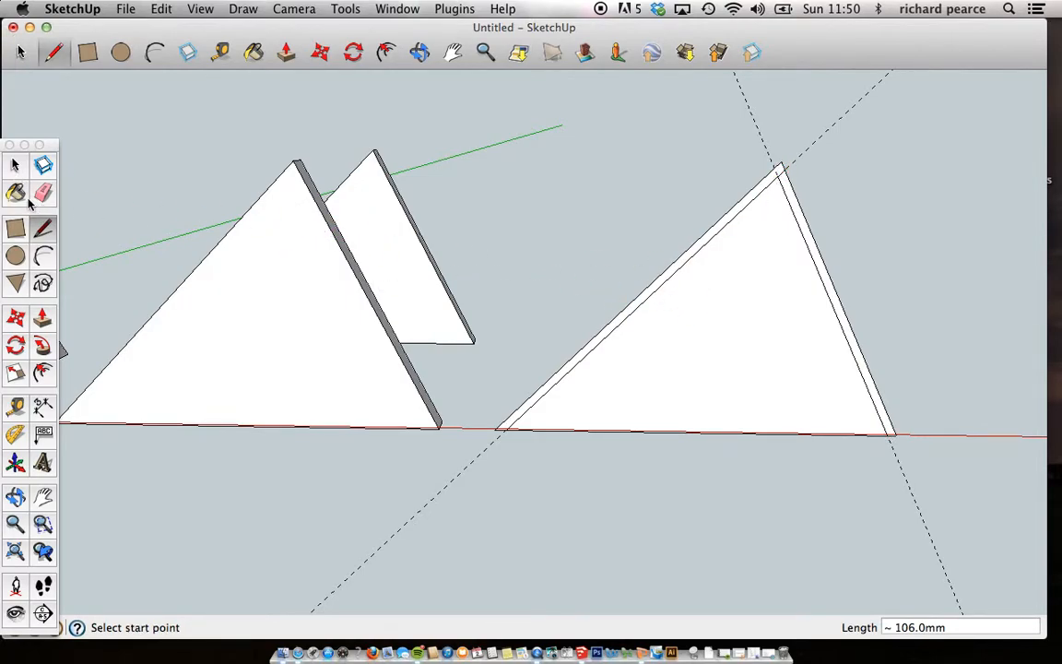
Step: Copy the flat triangle with its inner strip lines along the red axis, about 162 mm to the right
{"action": "left_click", "coordinate": [20, 166]}
{"action": "middle_click_drag", "start_coordinate": [759, 285], "coordinate": [736, 339]}
{"action": "double_click", "coordinate": [746, 322]}
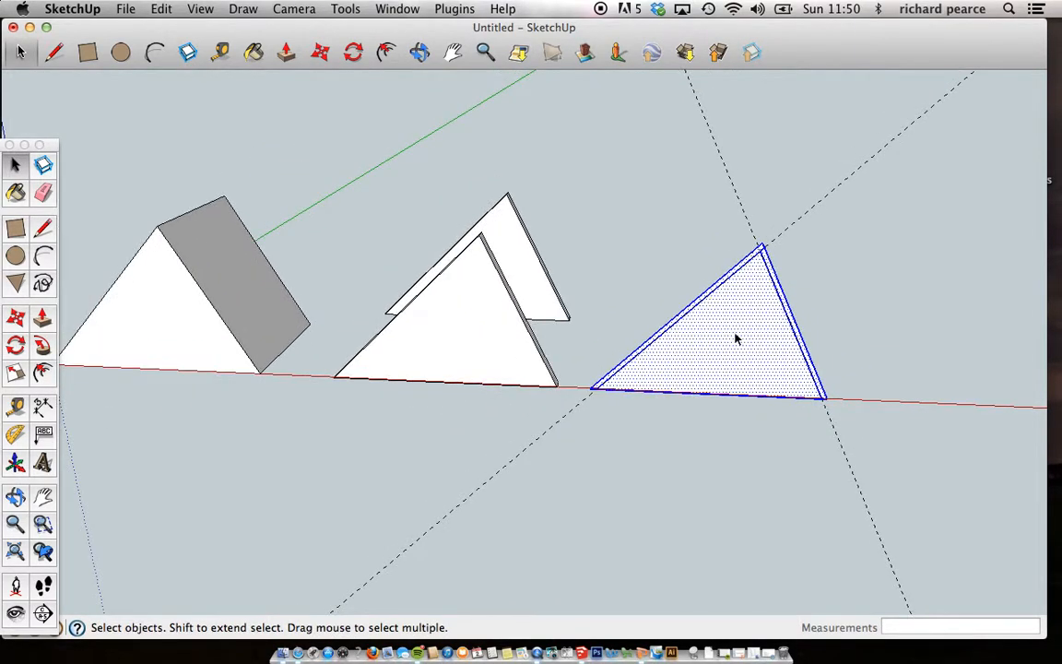
{"action": "left_click", "coordinate": [15, 319]}
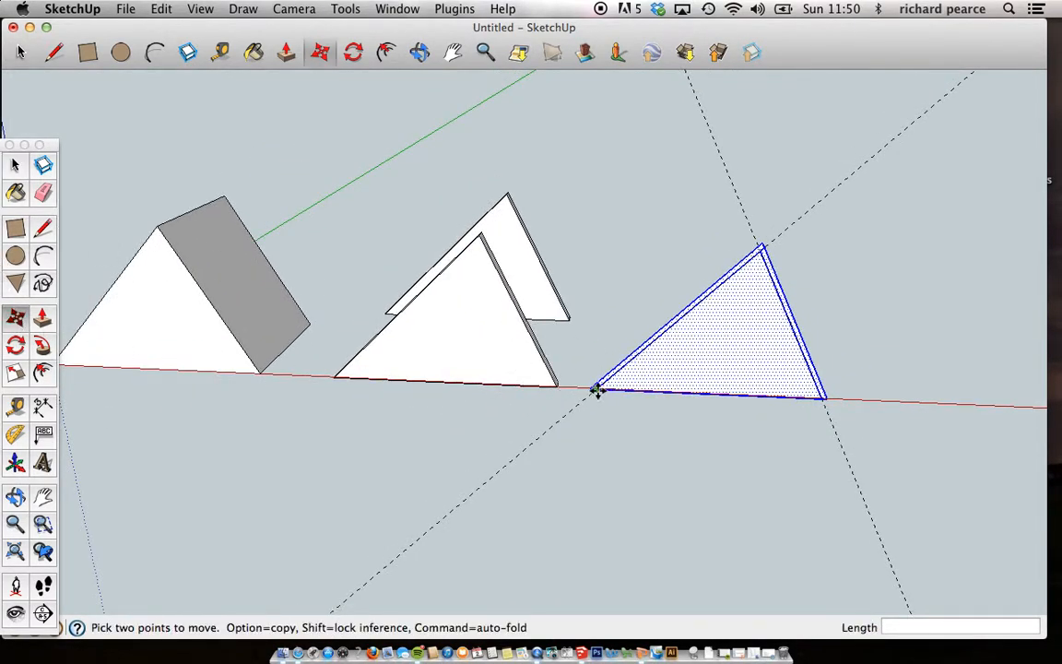
{"action": "left_click", "coordinate": [591, 389]}
{"action": "key", "text": "alt"}
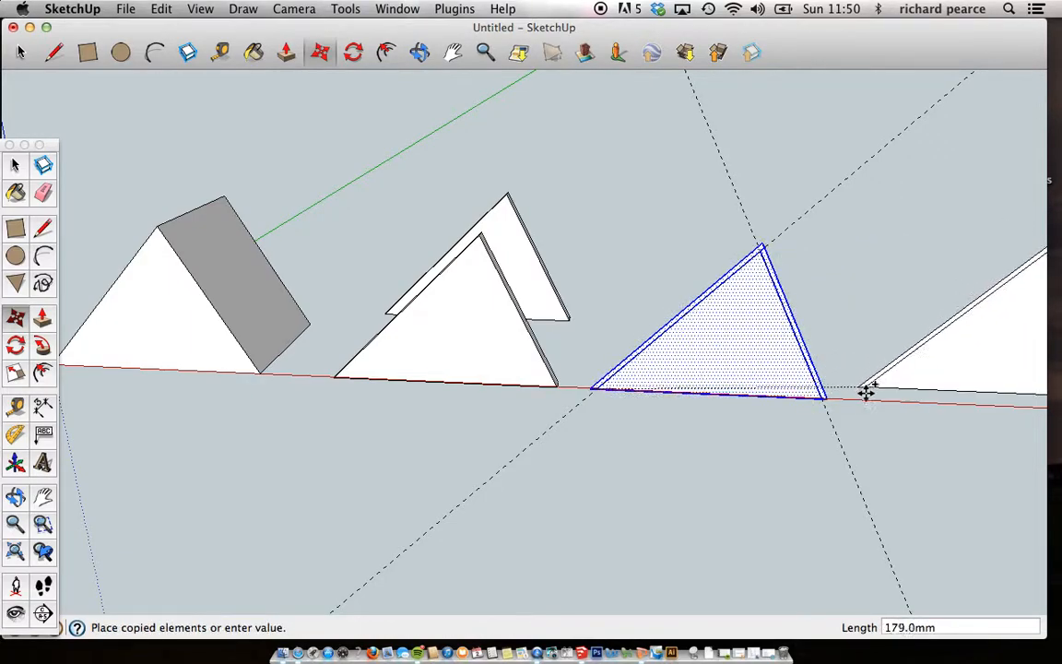
{"action": "left_click", "coordinate": [848, 398]}
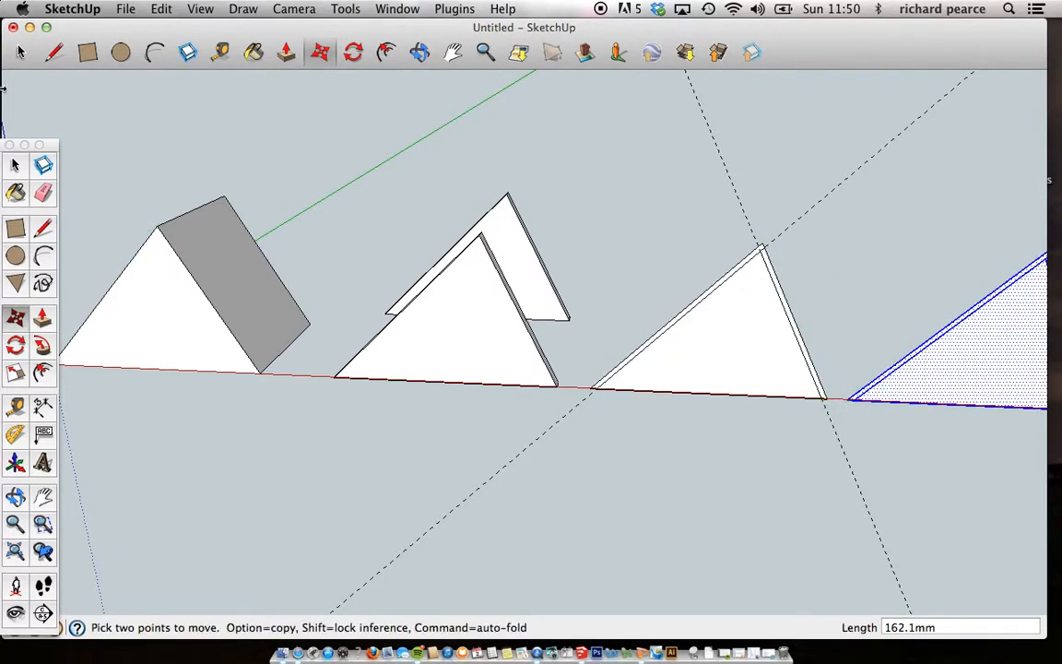
Step: Delete the inner base edge and the right strip's edges of the original flat triangle, keeping only its left sloping strip
{"action": "left_click", "coordinate": [20, 163]}
{"action": "scroll", "coordinate": [551, 236], "scroll_direction": "up", "scroll_amount": 2}
{"action": "middle_click_drag", "start_coordinate": [756, 332], "coordinate": [568, 268]}
{"action": "left_click", "coordinate": [671, 346]}
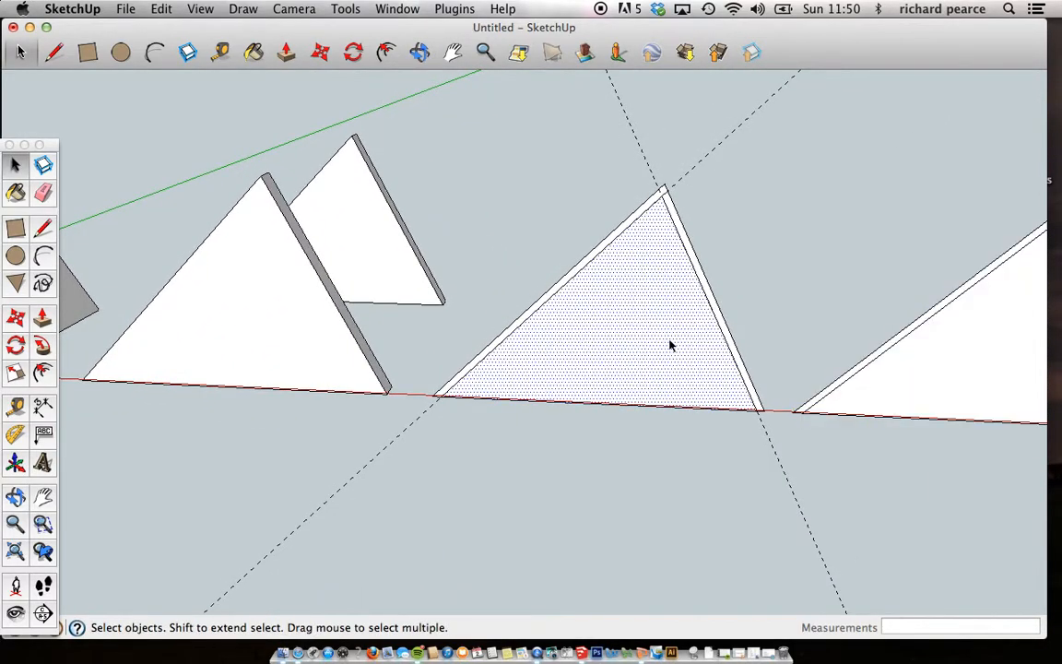
{"action": "left_click", "coordinate": [708, 408]}
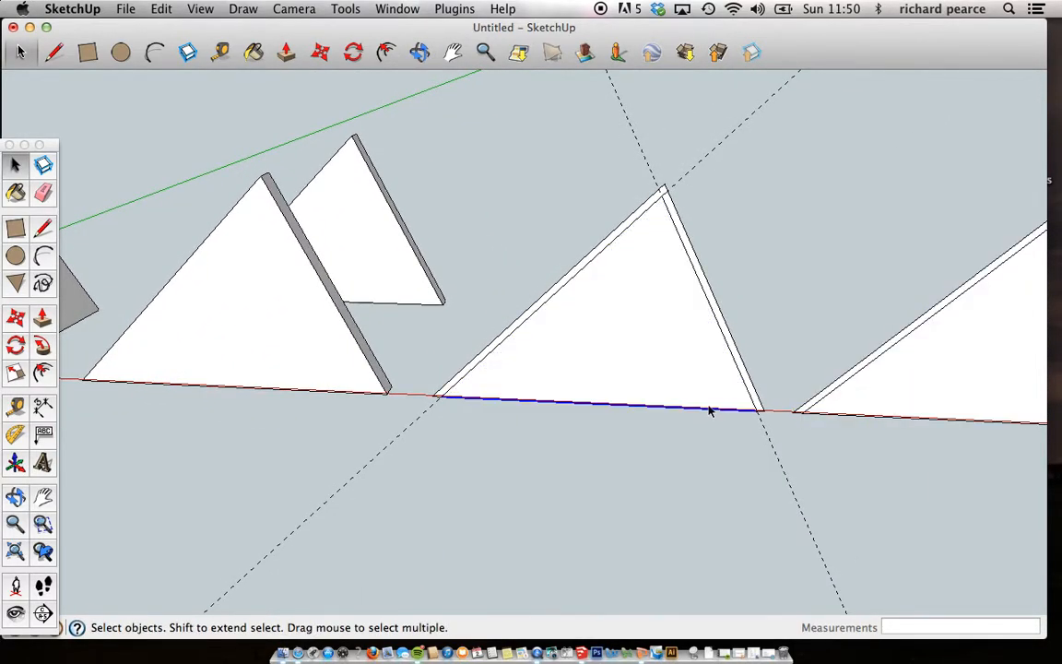
{"action": "key", "text": "Delete"}
{"action": "left_click", "coordinate": [761, 413]}
{"action": "key", "text": "Delete"}
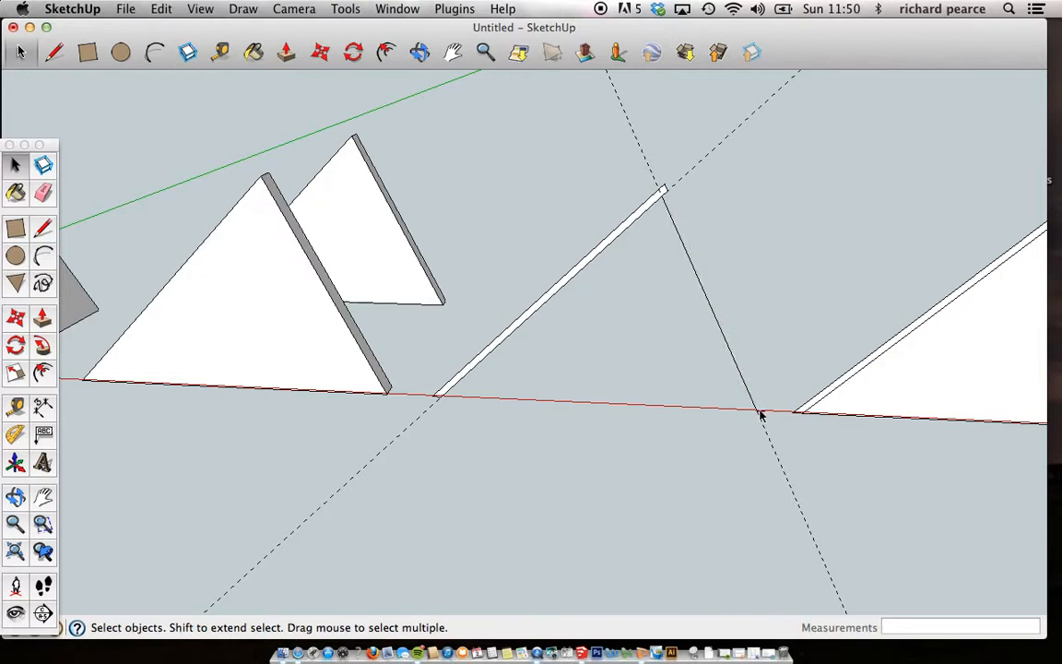
{"action": "scroll", "coordinate": [663, 195], "scroll_direction": "up", "scroll_amount": 4}
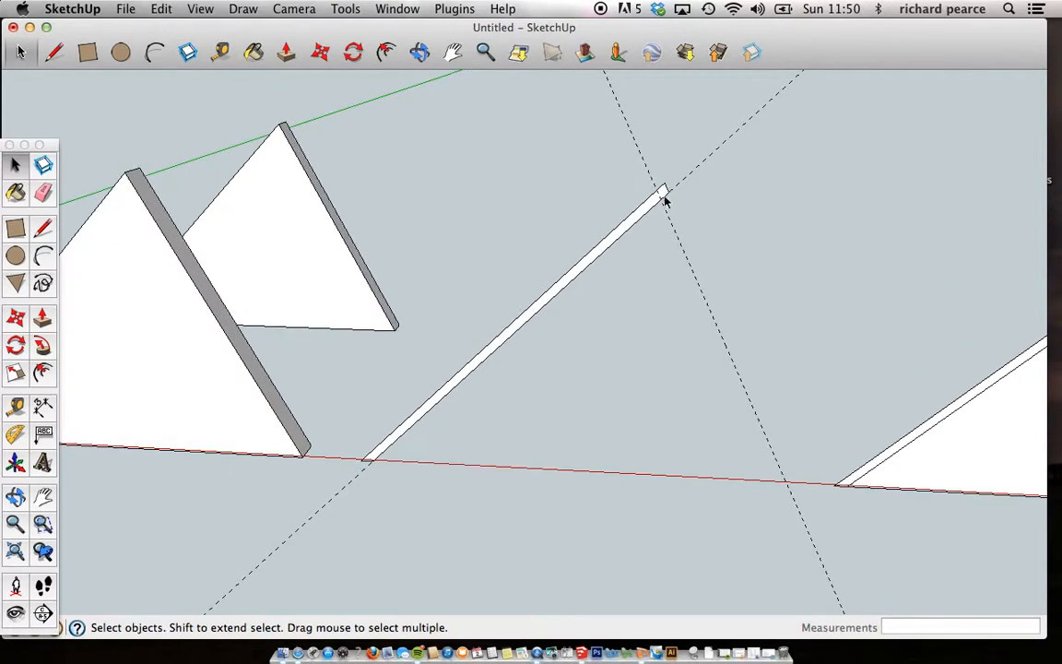
{"action": "scroll", "coordinate": [643, 225], "scroll_direction": "down", "scroll_amount": 3}
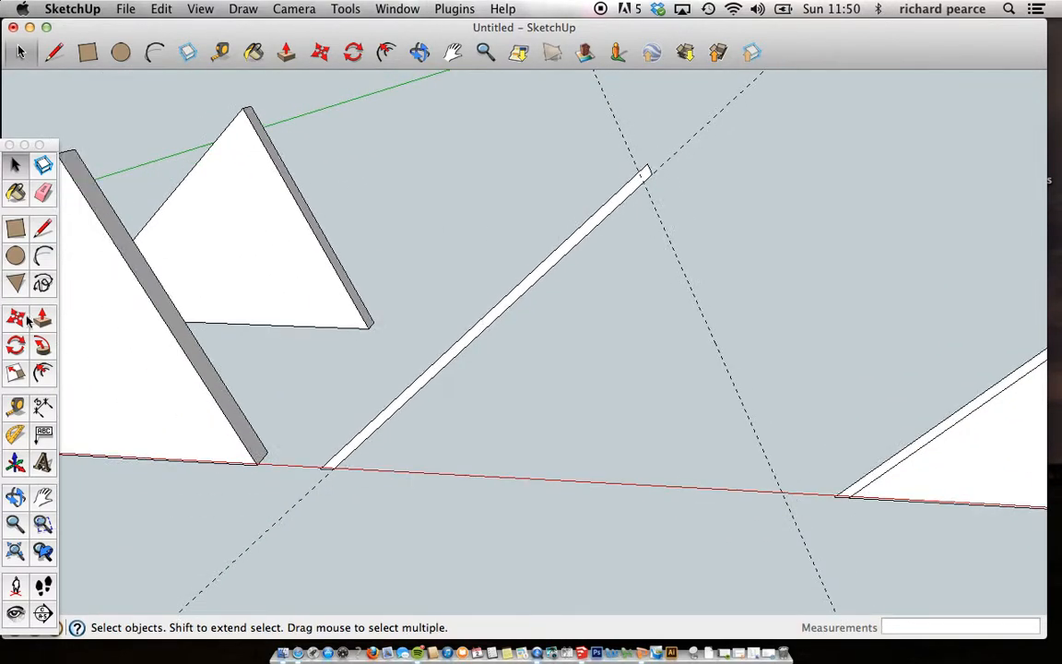
Step: Push/Pull the remaining sloping strip 100 mm into a panel
{"action": "left_click", "coordinate": [44, 323]}
{"action": "middle_click_drag", "start_coordinate": [475, 358], "coordinate": [378, 410]}
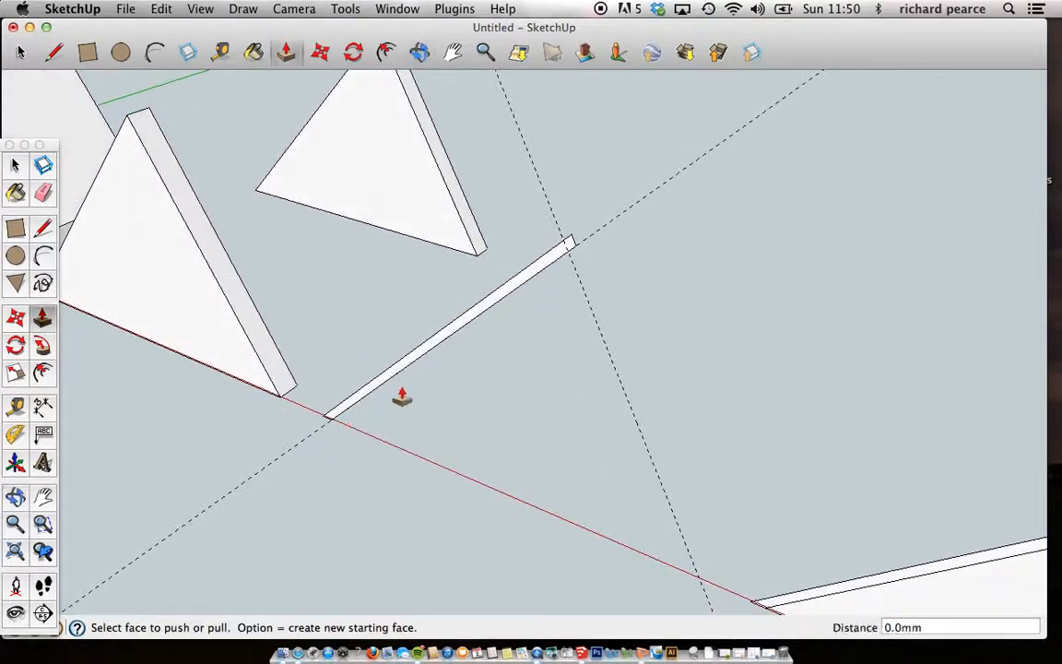
{"action": "left_click_drag", "start_coordinate": [466, 331], "coordinate": [593, 260]}
{"action": "middle_click_drag", "start_coordinate": [593, 260], "coordinate": [868, 334]}
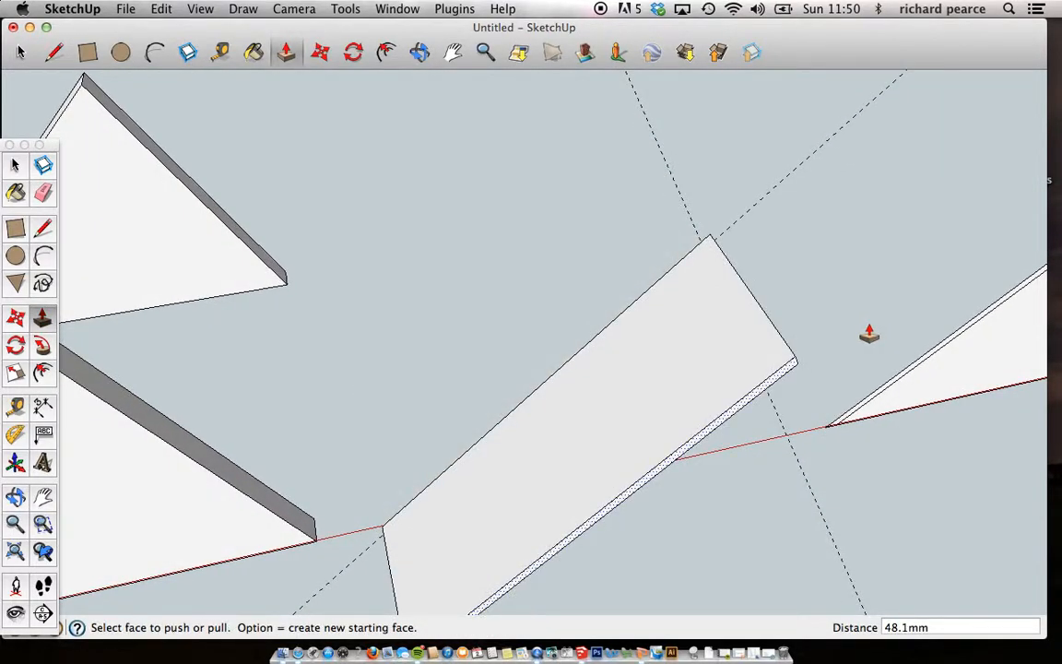
{"action": "key", "text": "Return"}
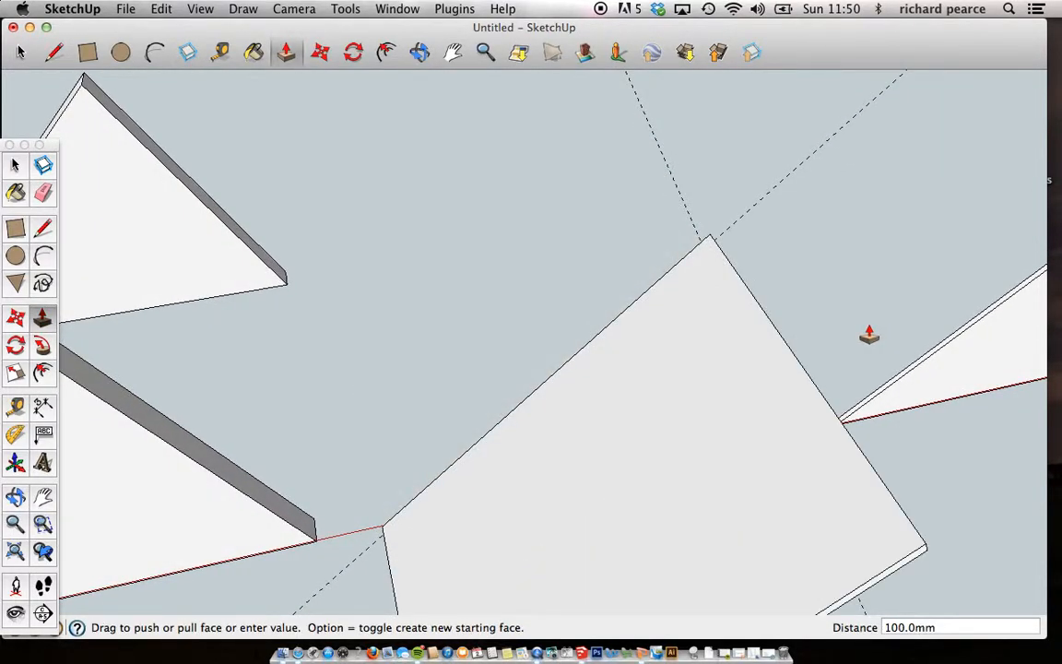
{"action": "scroll", "coordinate": [611, 493], "scroll_direction": "down", "scroll_amount": 3}
{"action": "middle_click_drag", "start_coordinate": [689, 550], "coordinate": [652, 386]}
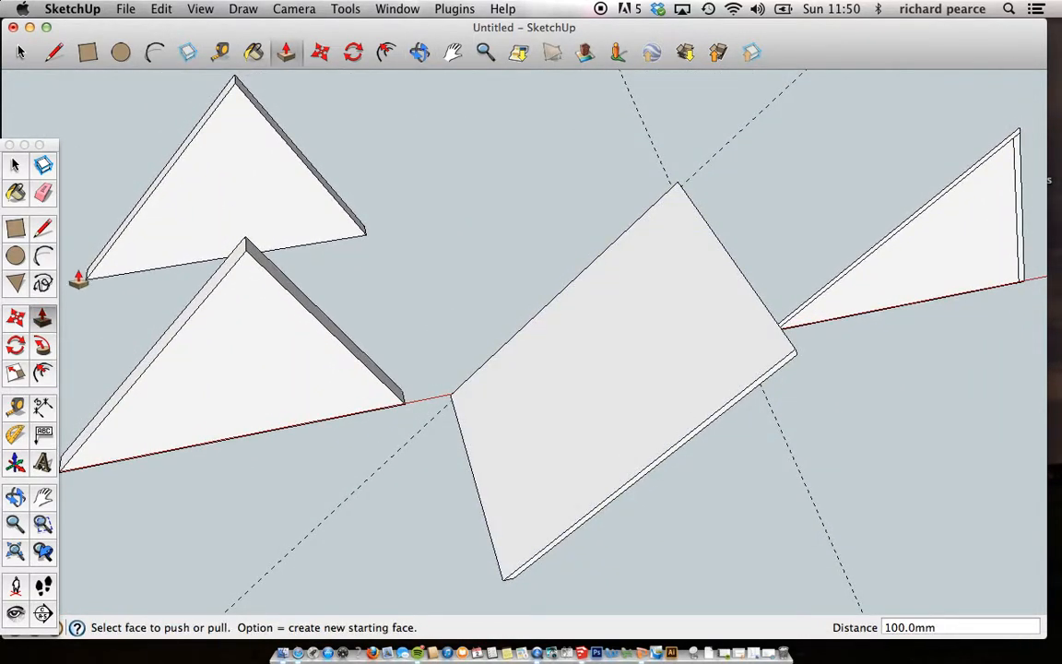
Step: Make the whole 100 mm sloping panel a component named "too"
{"action": "left_click", "coordinate": [16, 168]}
{"action": "double_click", "coordinate": [595, 422]}
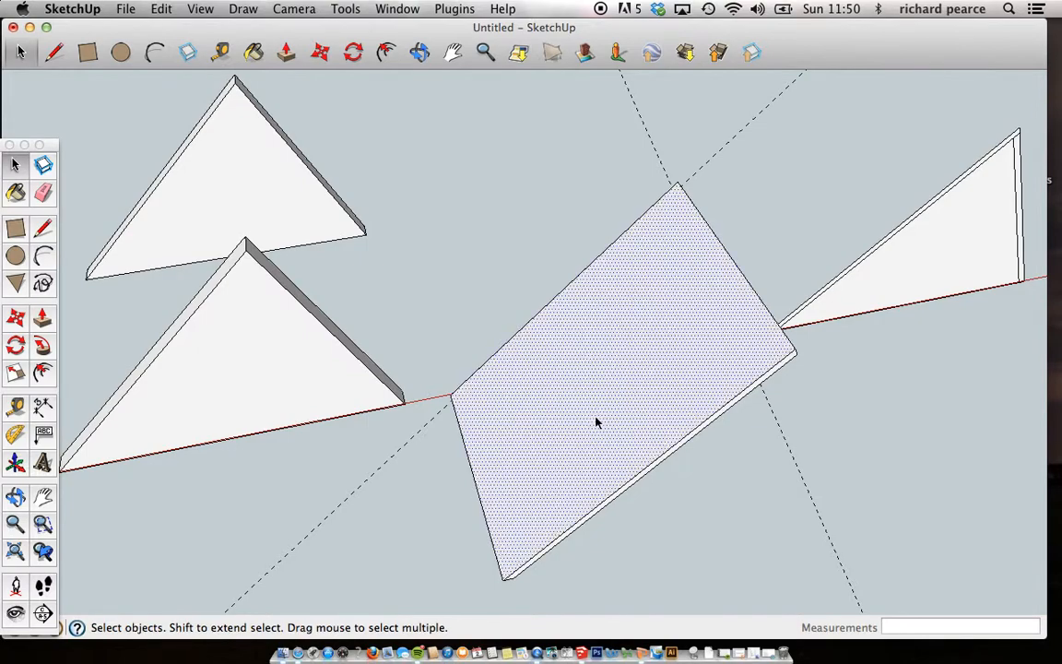
{"action": "right_click", "coordinate": [597, 422]}
{"action": "left_click", "coordinate": [643, 406]}
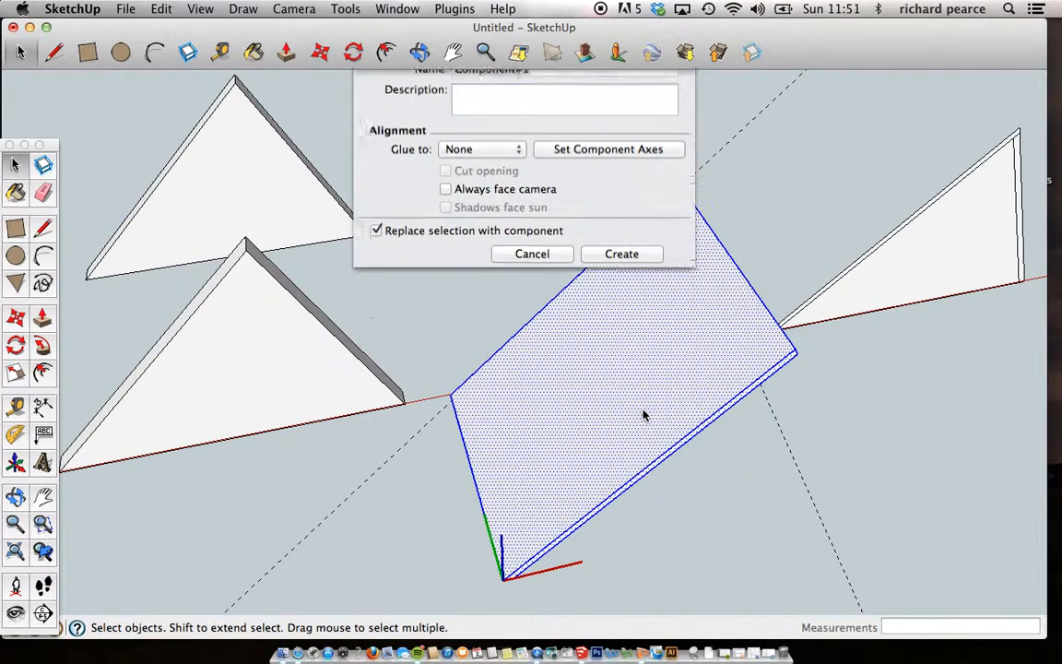
{"action": "type", "text": "too"}
{"action": "key", "text": "Return"}
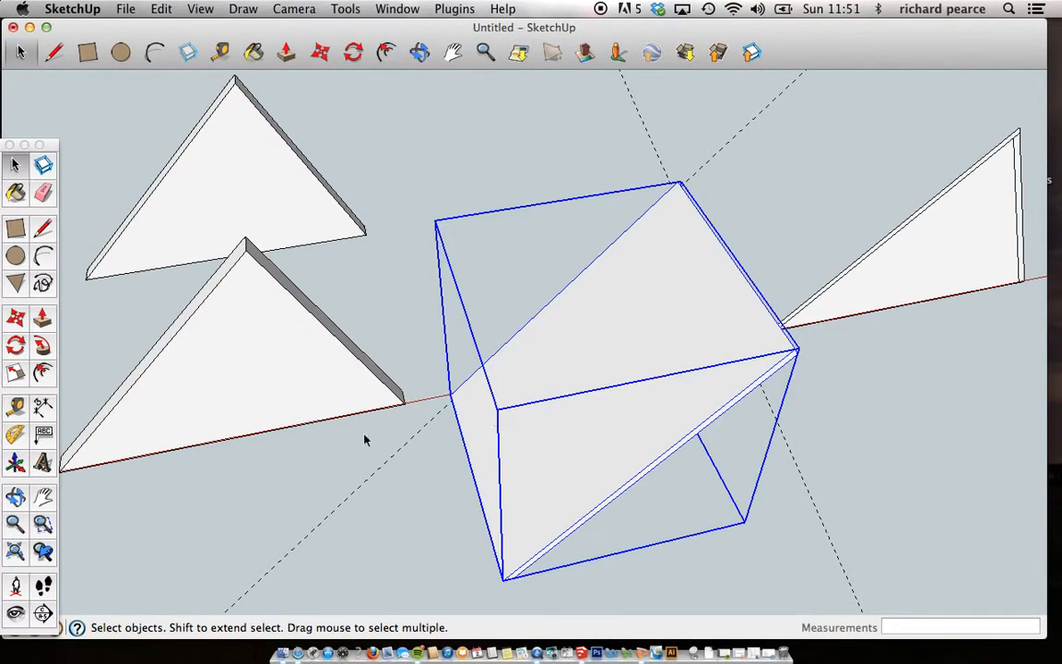
Step: Move the sloping panel component by its lower corner onto the inner lower corner of the front triangular side
{"action": "key", "text": "o"}
{"action": "left_click_drag", "start_coordinate": [173, 433], "coordinate": [449, 363]}
{"action": "key", "text": "m"}
{"action": "scroll", "coordinate": [691, 424], "scroll_direction": "up", "scroll_amount": 5}
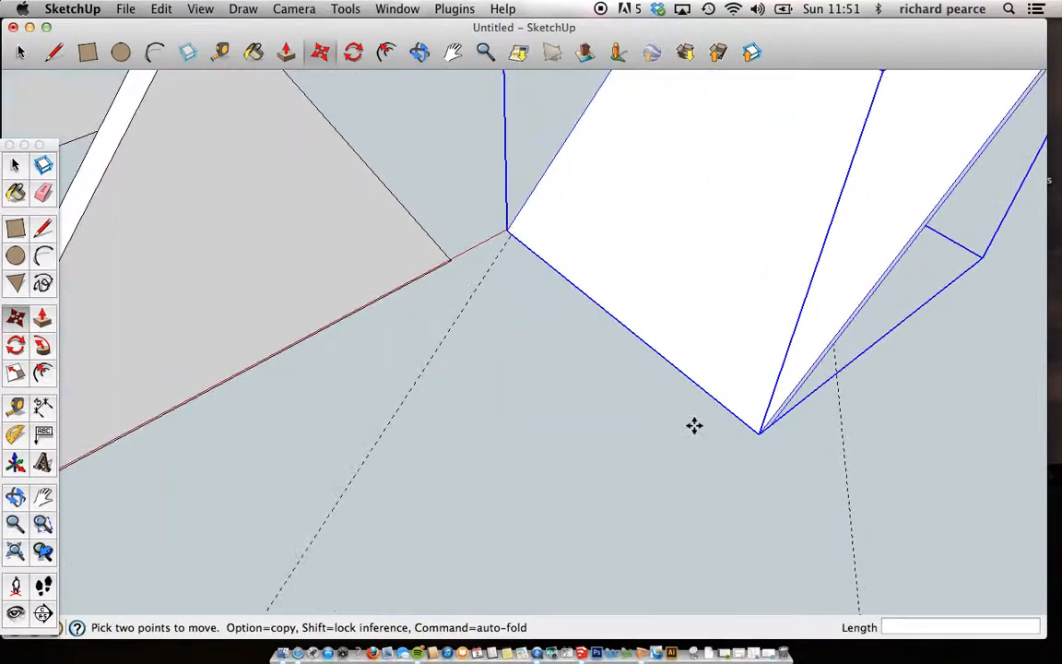
{"action": "left_click", "coordinate": [783, 441]}
{"action": "middle_click_drag", "start_coordinate": [299, 406], "coordinate": [926, 410], "text": "shift"}
{"action": "middle_click_drag", "start_coordinate": [276, 490], "coordinate": [462, 303], "text": "shift"}
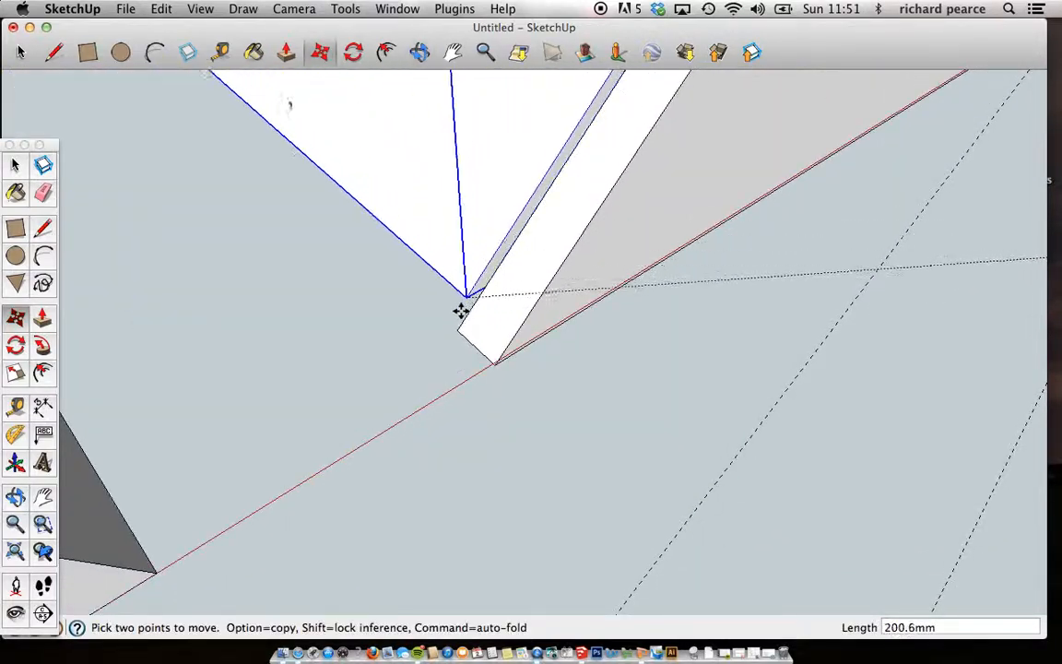
{"action": "scroll", "coordinate": [458, 327], "scroll_direction": "down", "scroll_amount": 3}
{"action": "middle_click_drag", "start_coordinate": [365, 287], "coordinate": [382, 442]}
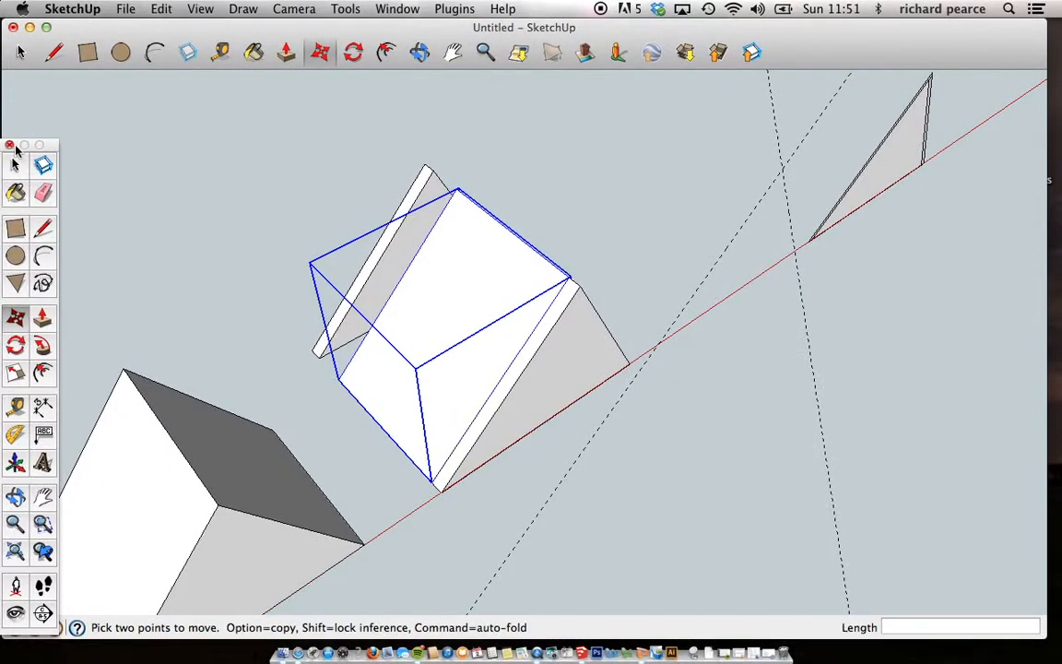
Step: Move the rear triangular side by its lower front corner onto the sloping panel's rear lower corner, closing the gap
{"action": "left_click", "coordinate": [15, 164]}
{"action": "left_click", "coordinate": [323, 349]}
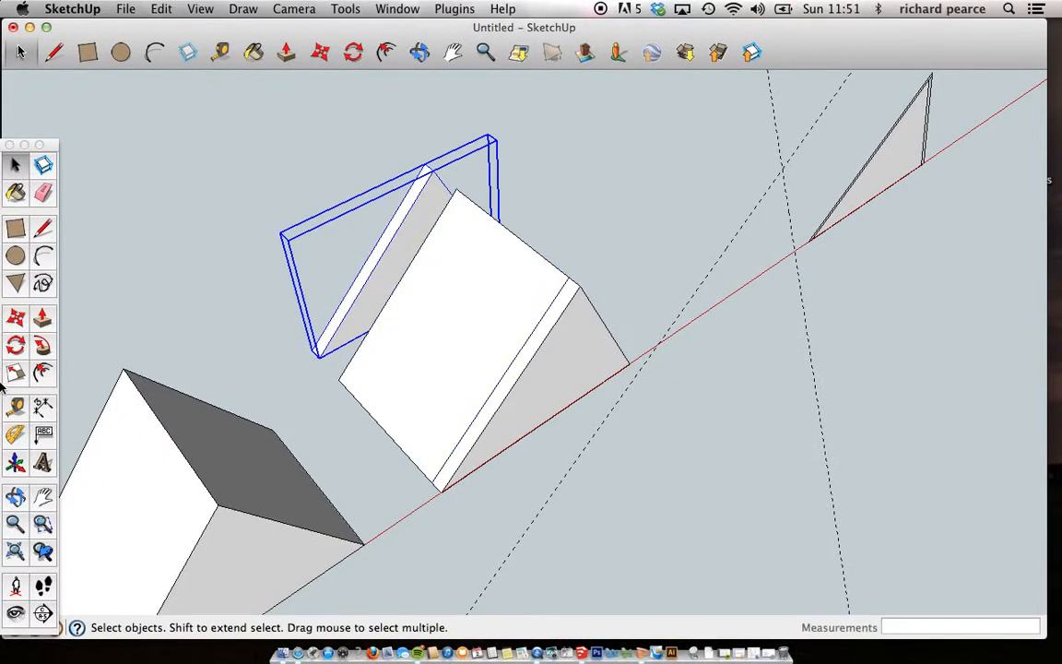
{"action": "left_click", "coordinate": [14, 316]}
{"action": "scroll", "coordinate": [315, 361], "scroll_direction": "up", "scroll_amount": 6}
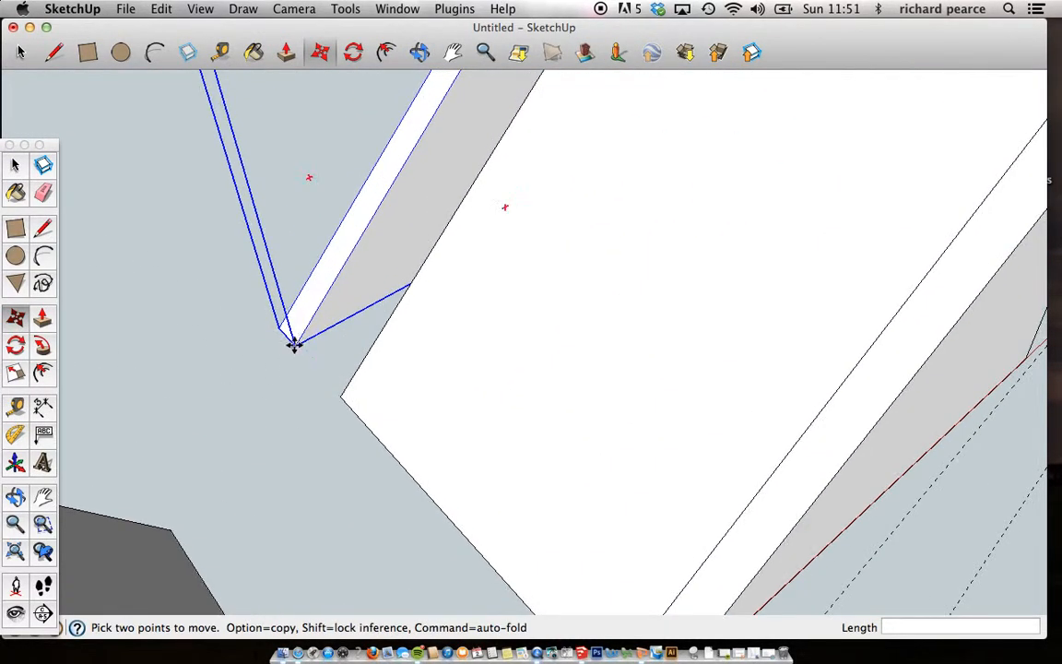
{"action": "left_click_drag", "start_coordinate": [327, 373], "coordinate": [341, 394]}
{"action": "scroll", "coordinate": [417, 388], "scroll_direction": "down", "scroll_amount": 6}
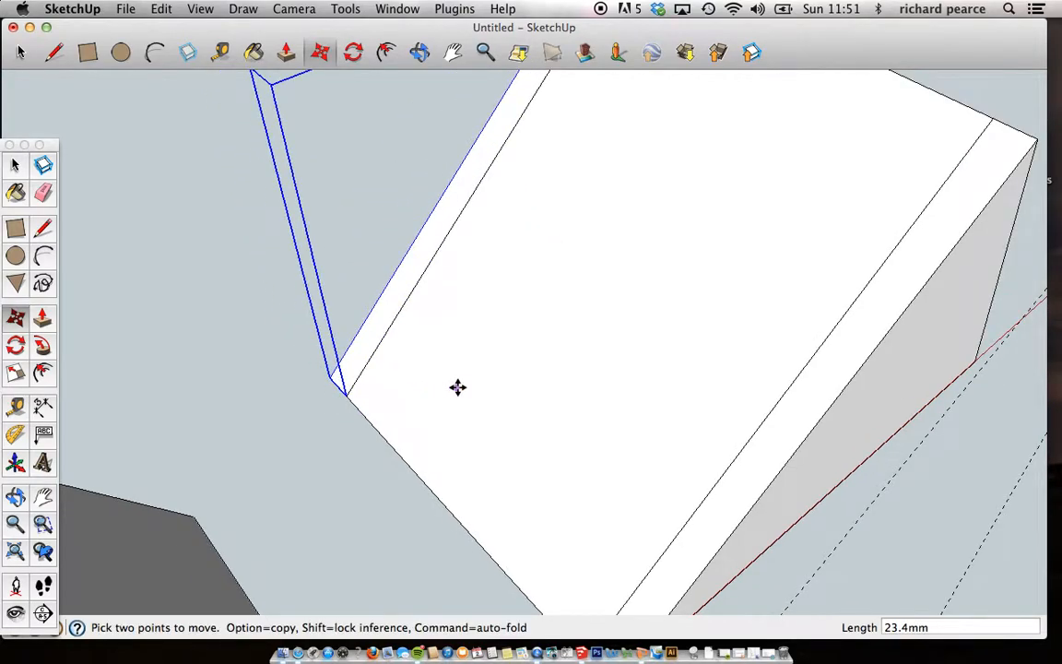
{"action": "middle_click_drag", "start_coordinate": [724, 390], "coordinate": [161, 173]}
Step: Delete the construction guides from the model
{"action": "key", "text": "m"}
{"action": "key", "text": "space"}
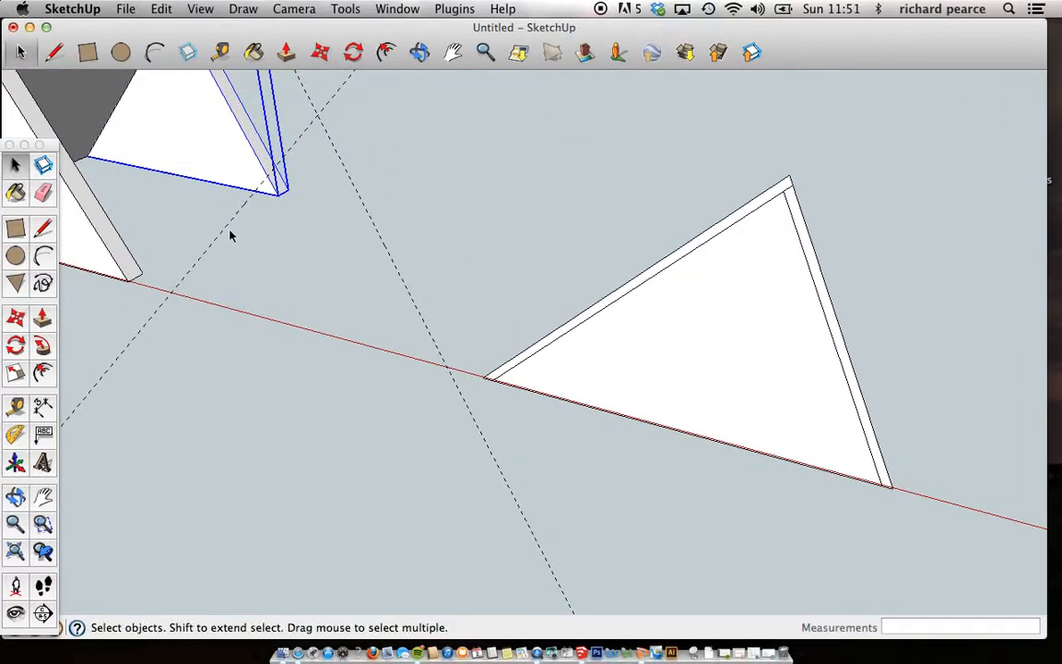
{"action": "left_click", "coordinate": [193, 269]}
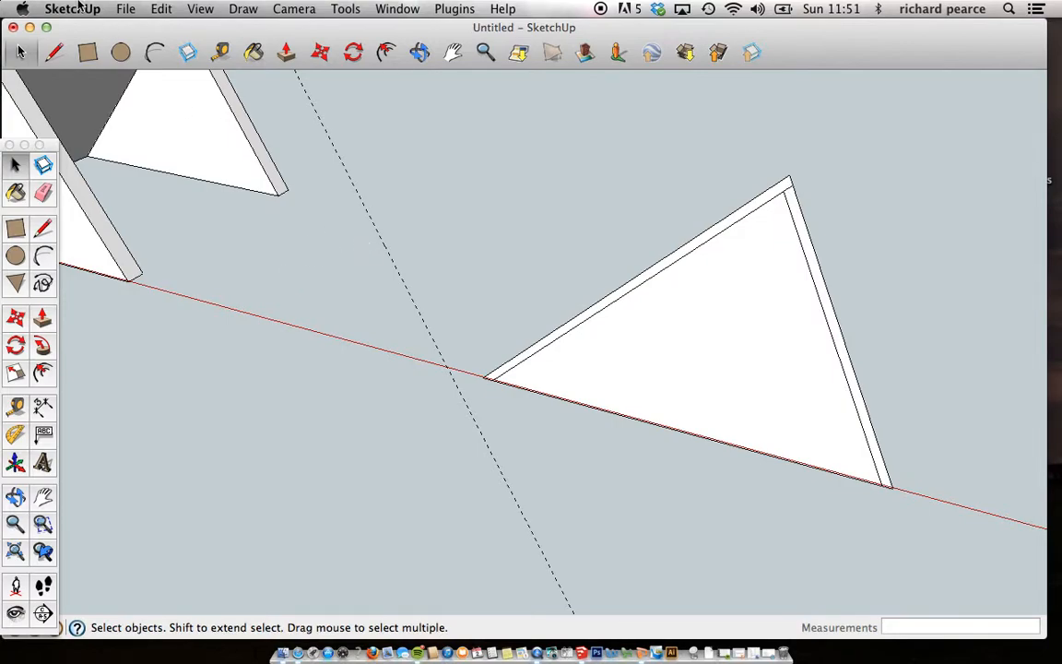
{"action": "left_click", "coordinate": [163, 9]}
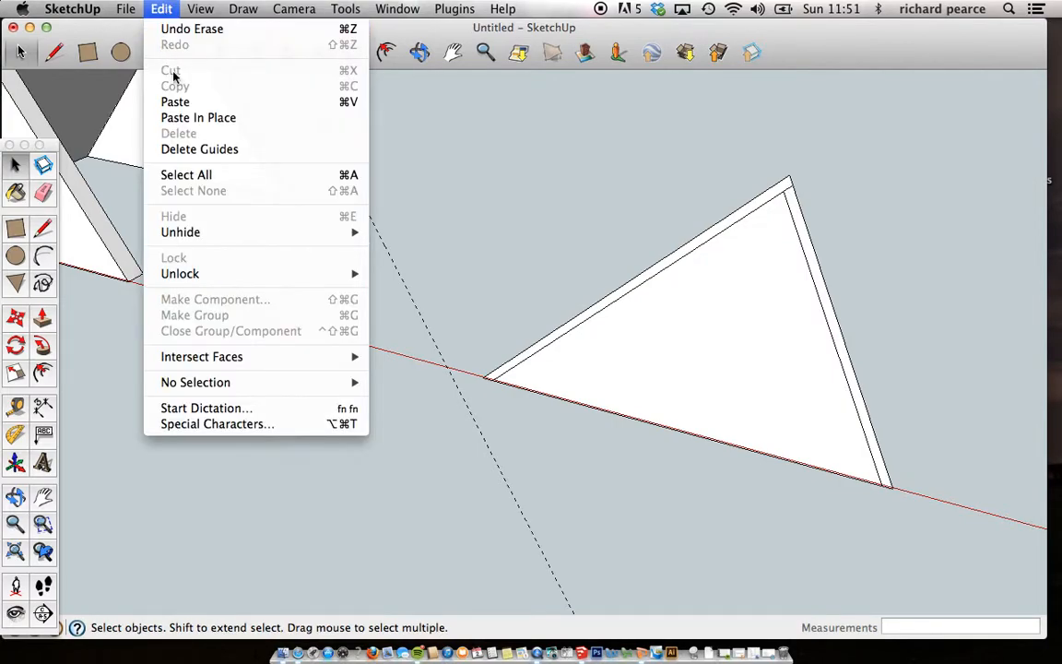
{"action": "left_click", "coordinate": [221, 150]}
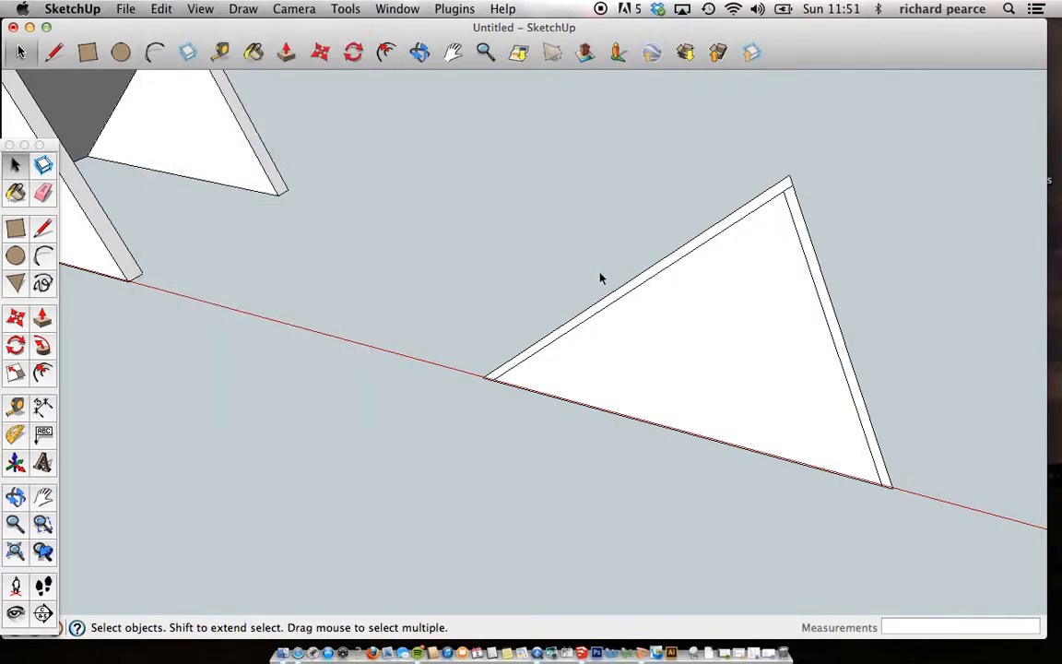
Step: Delete the copied triangle's left strip, inner face and base edges, keeping only its right sloping strip
{"action": "left_click", "coordinate": [685, 259]}
{"action": "left_click", "coordinate": [673, 254]}
{"action": "key", "text": "Delete"}
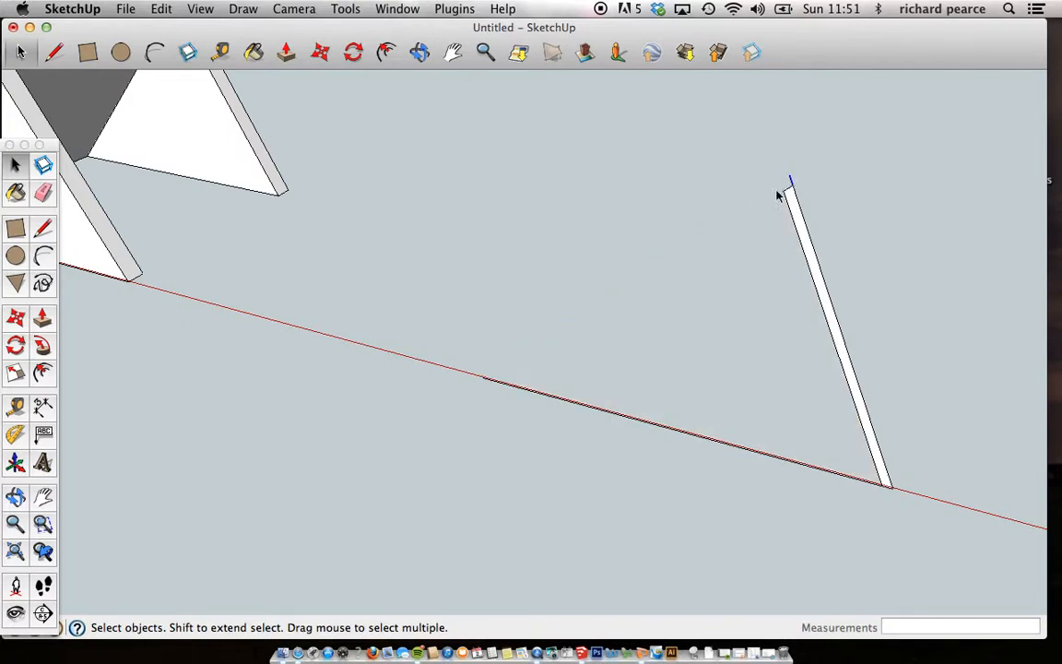
{"action": "left_click", "coordinate": [693, 435]}
{"action": "key", "text": "Delete"}
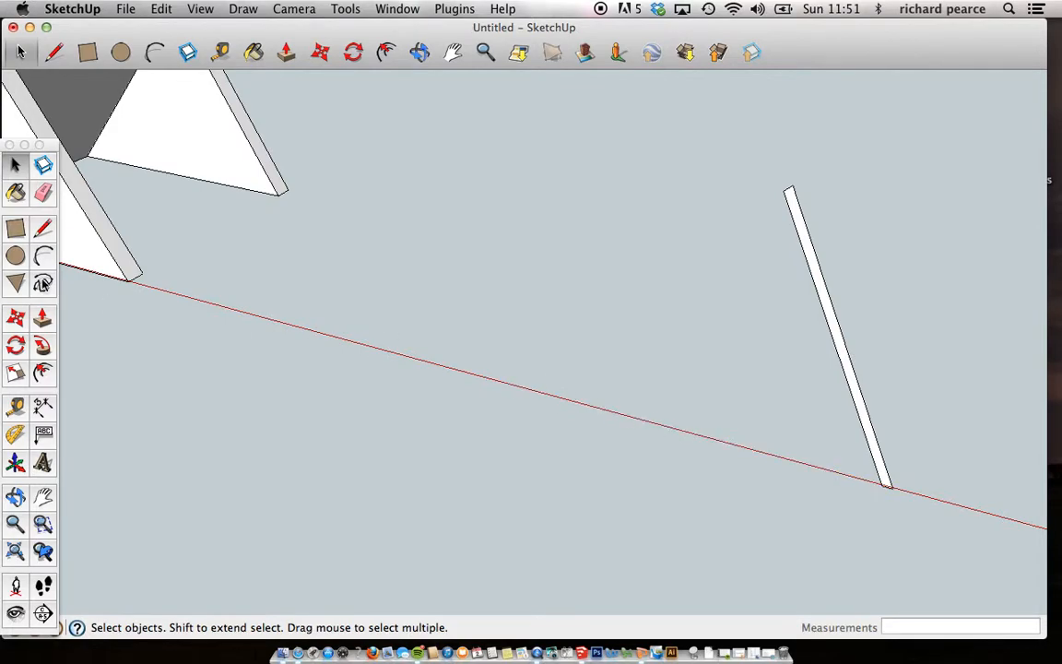
Step: Push/Pull the remaining right sloping strip 100 mm into a panel
{"action": "left_click", "coordinate": [42, 319]}
{"action": "middle_click_drag", "start_coordinate": [779, 338], "coordinate": [683, 367]}
{"action": "left_click_drag", "start_coordinate": [697, 384], "coordinate": [634, 345]}
{"action": "left_click", "coordinate": [834, 346]}
{"action": "left_click_drag", "start_coordinate": [513, 348], "coordinate": [777, 367]}
{"action": "type", "text": "1"}
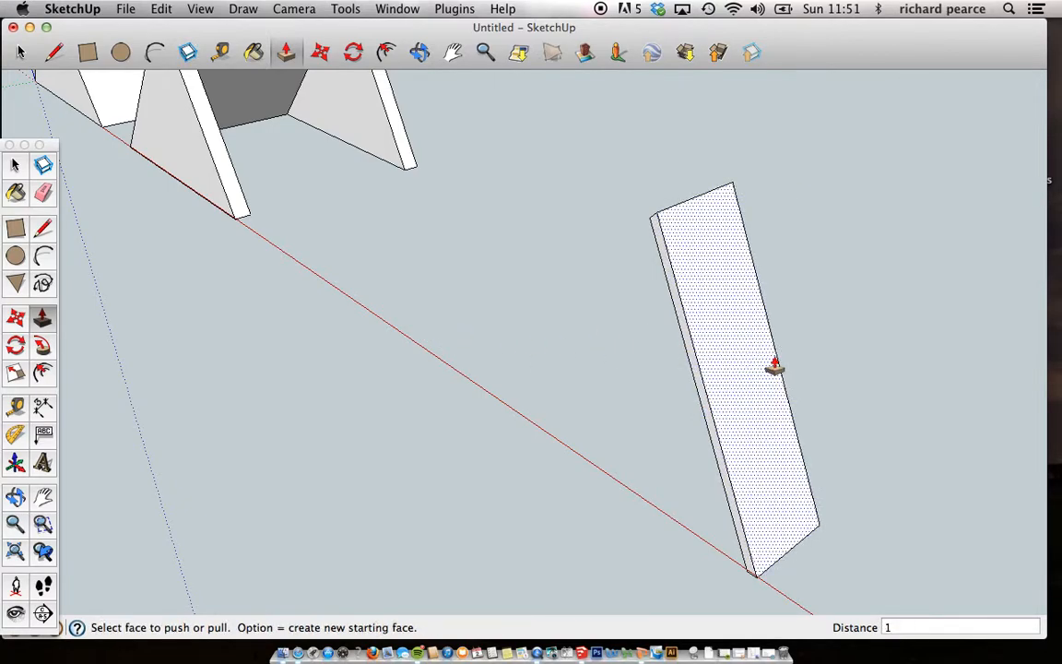
{"action": "type", "text": "00"}
{"action": "key", "text": "Return"}
Step: Make the whole second 100 mm panel a component named "back"
{"action": "left_click", "coordinate": [15, 164]}
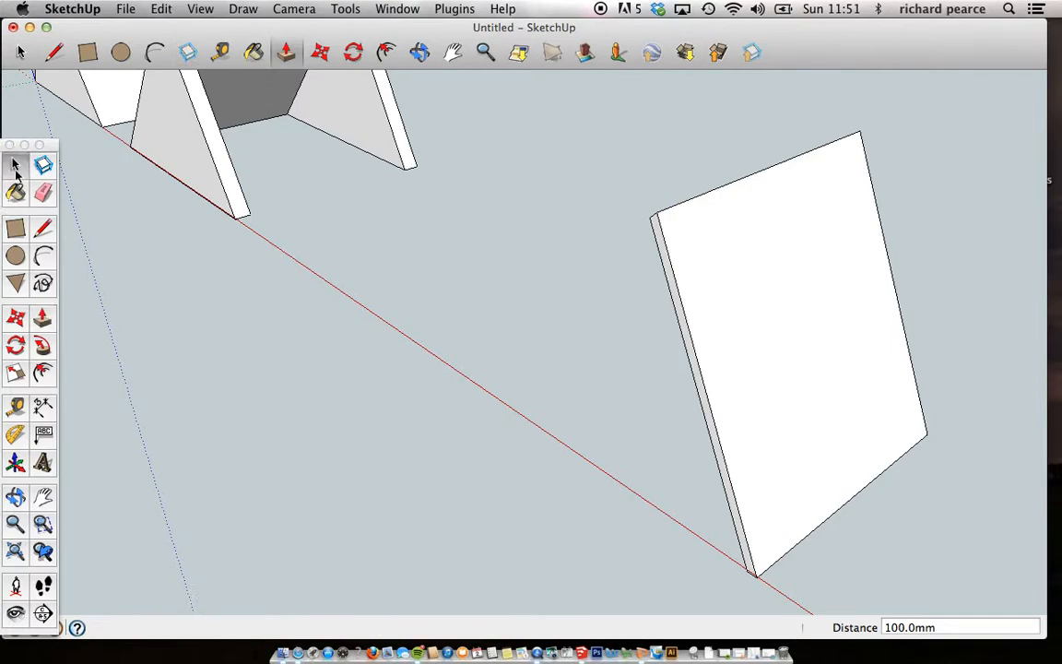
{"action": "left_click", "coordinate": [742, 401]}
{"action": "right_click", "coordinate": [744, 401]}
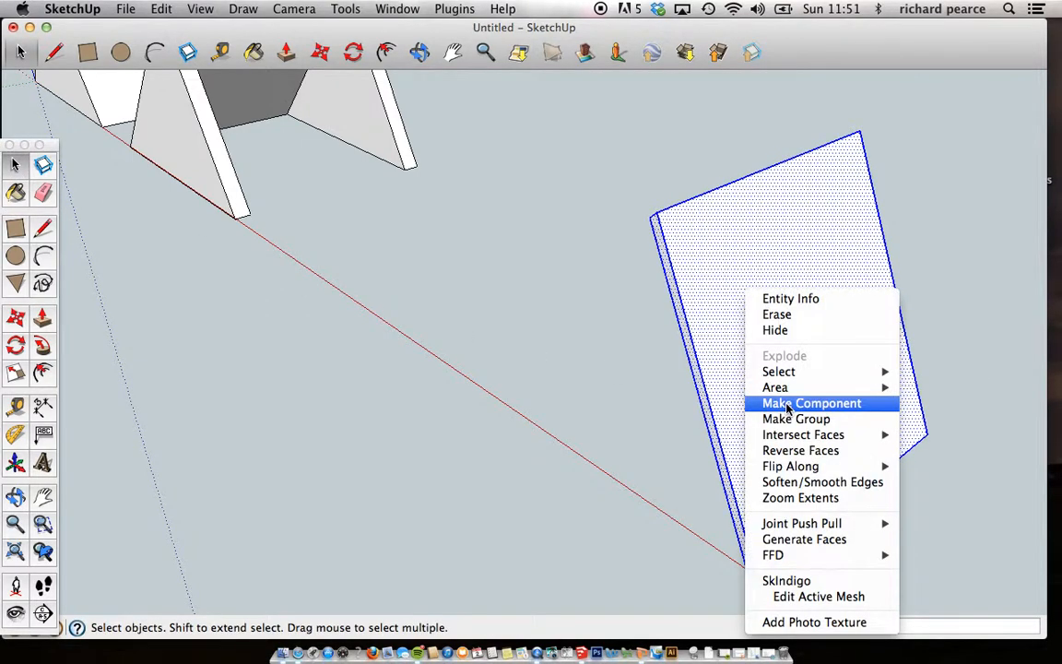
{"action": "left_click", "coordinate": [784, 403]}
{"action": "type", "text": "back"}
{"action": "key", "text": "Return"}
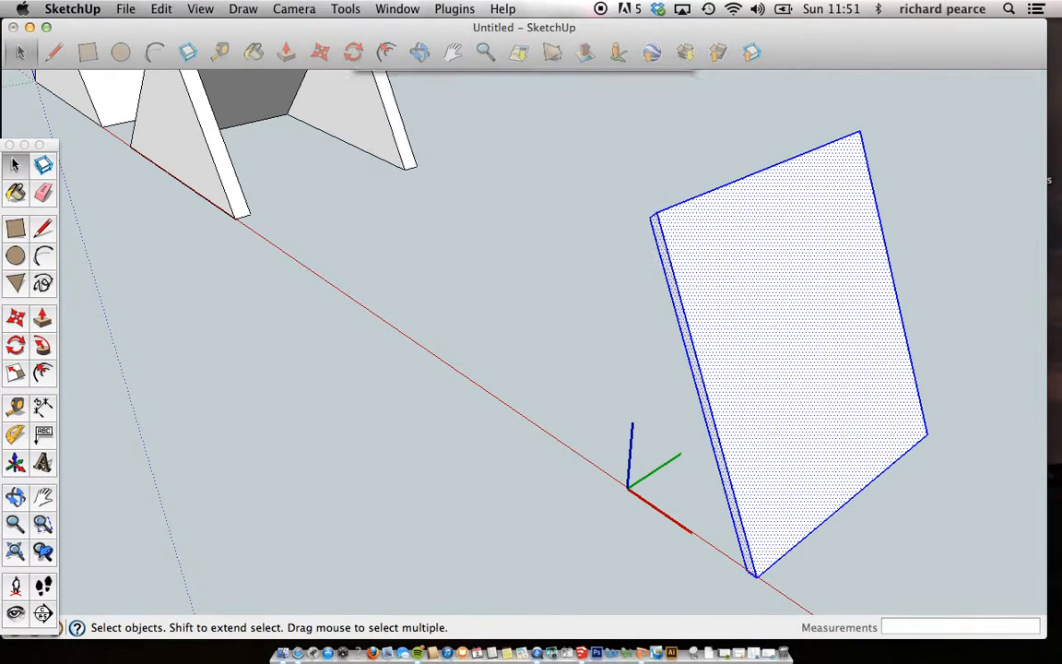
Step: Move the back panel component by its lower corner onto the front triangular side's inner base corner, closing the prism's open slope
{"action": "left_click", "coordinate": [15, 316]}
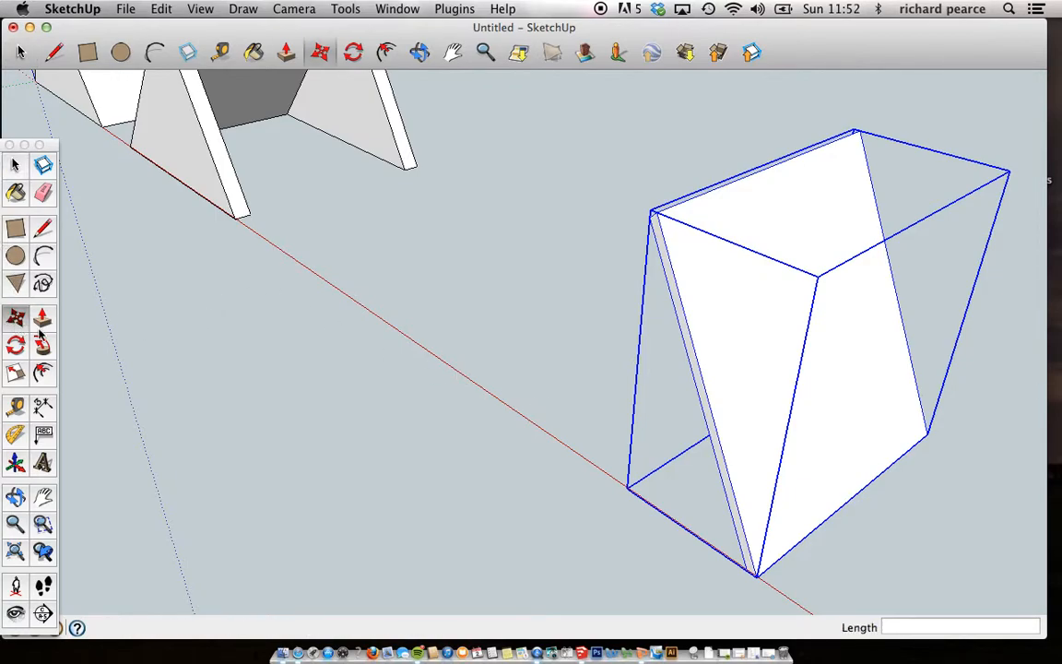
{"action": "scroll", "coordinate": [754, 569], "scroll_direction": "up", "scroll_amount": 1}
{"action": "left_click", "coordinate": [766, 582]}
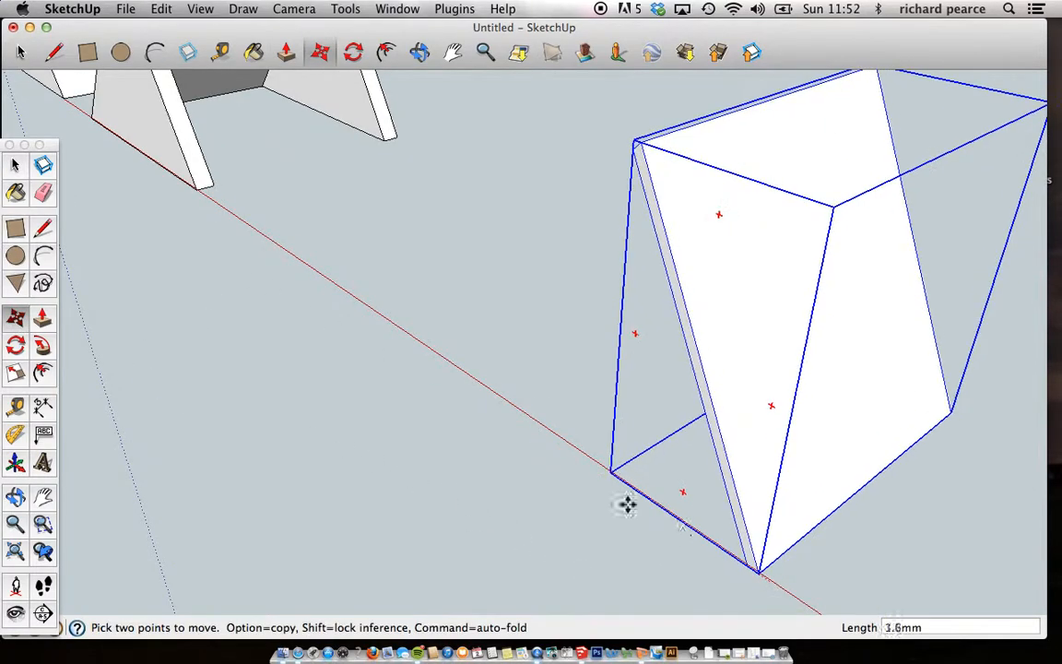
{"action": "middle_click_drag", "start_coordinate": [212, 172], "coordinate": [366, 420]}
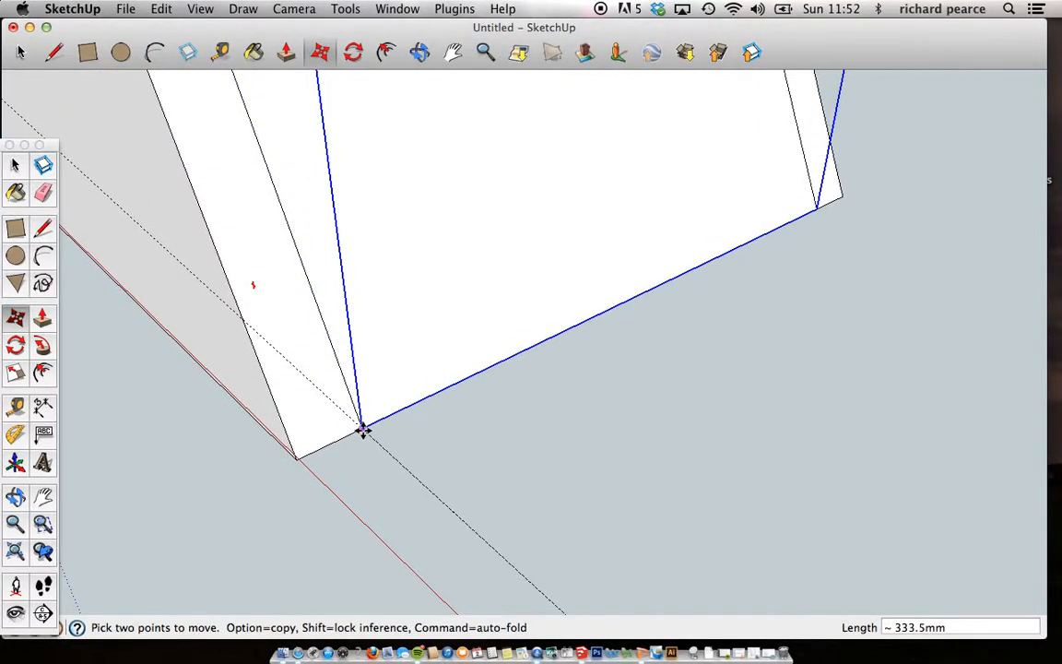
{"action": "scroll", "coordinate": [362, 429], "scroll_direction": "down", "scroll_amount": 4}
{"action": "middle_click_drag", "start_coordinate": [281, 362], "coordinate": [3, 225]}
{"action": "left_click", "coordinate": [16, 167]}
{"action": "middle_click_drag", "start_coordinate": [450, 460], "coordinate": [747, 451]}
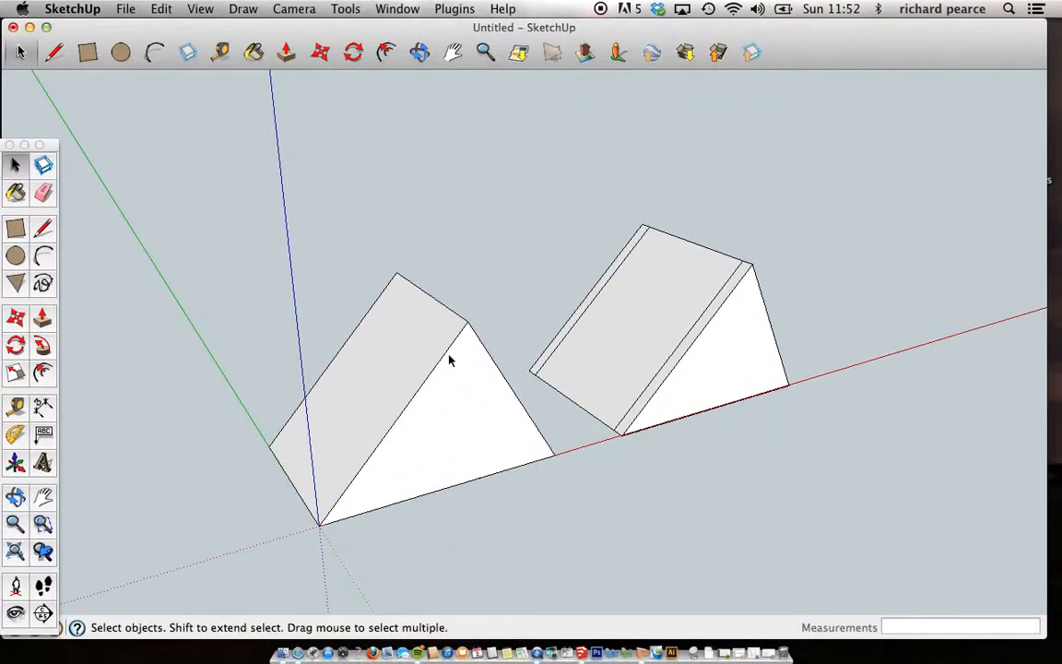